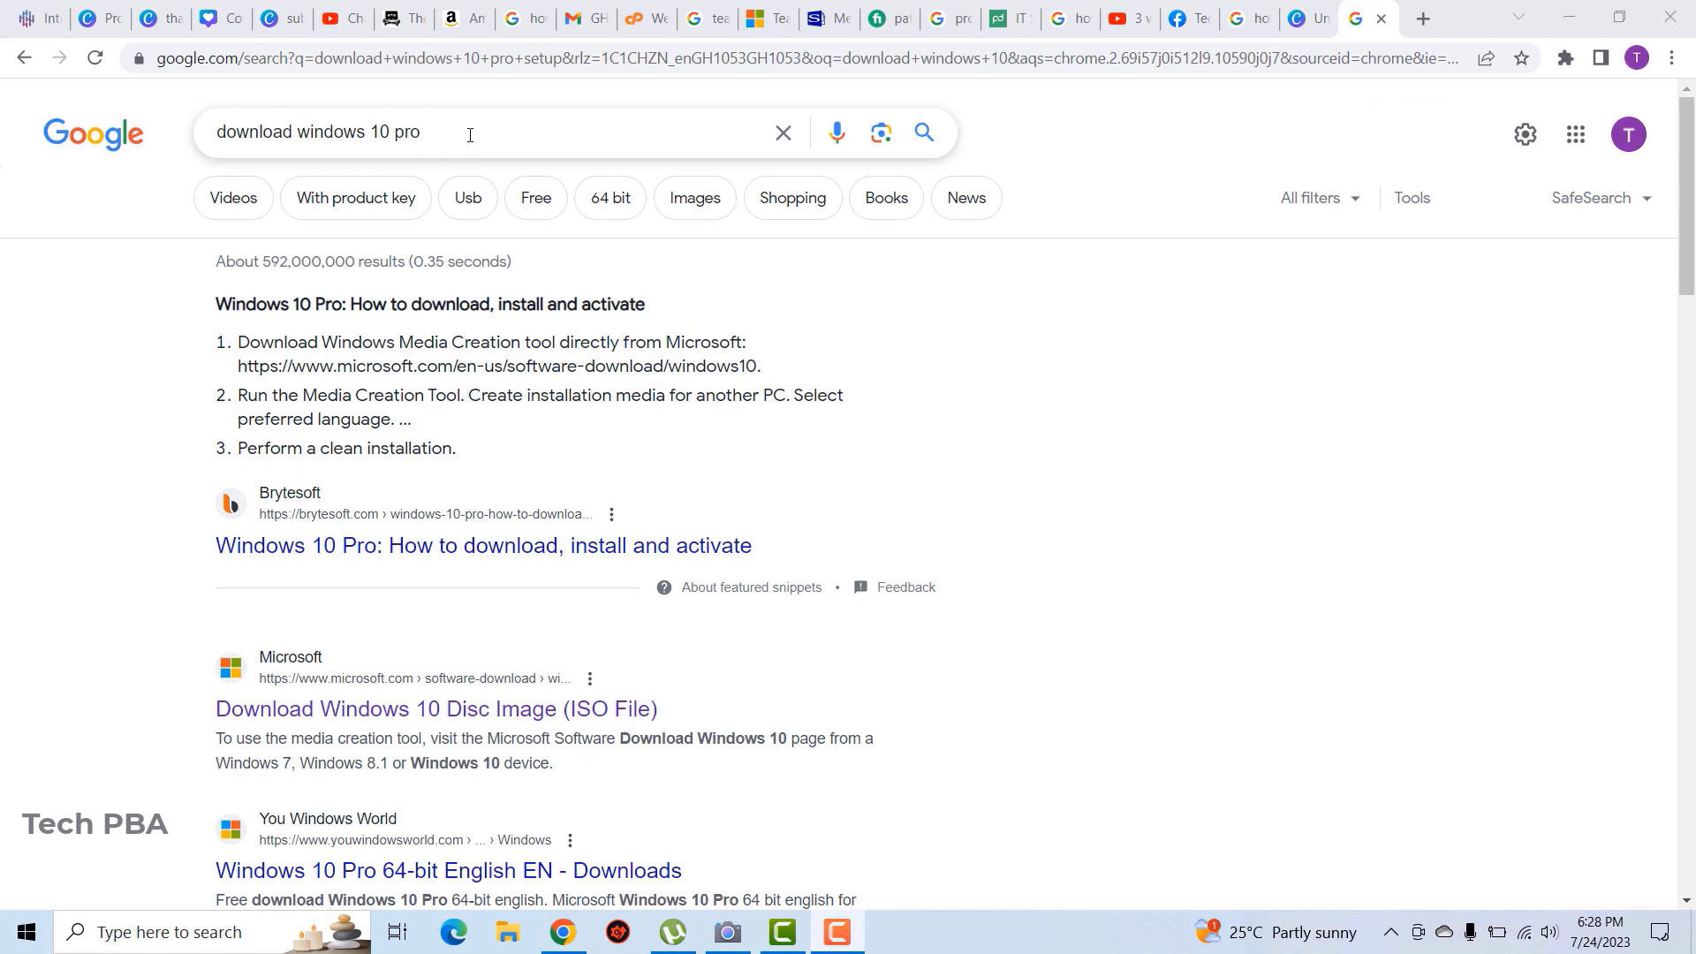
Rerun the 'download windows 10 pro' Google search so Microsoft's Disc Image page ranks first.
{"action": "left_click_drag", "start_coordinate": [442, 132], "coordinate": [196, 132]}
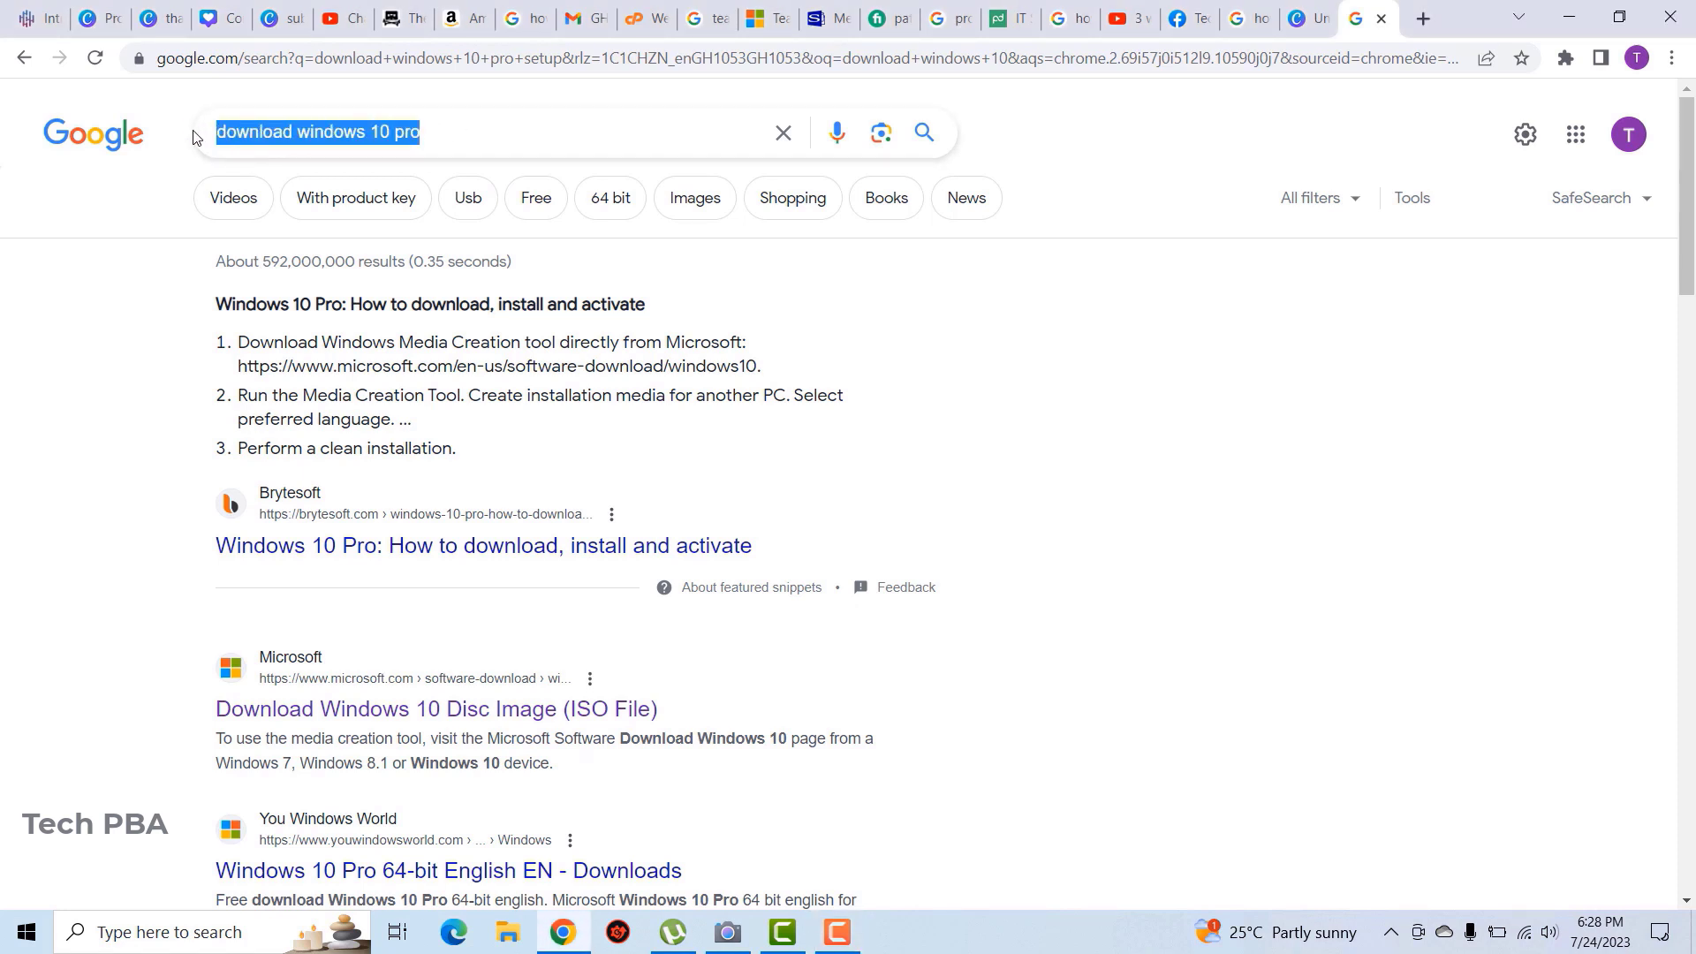
{"action": "left_click", "coordinate": [481, 132]}
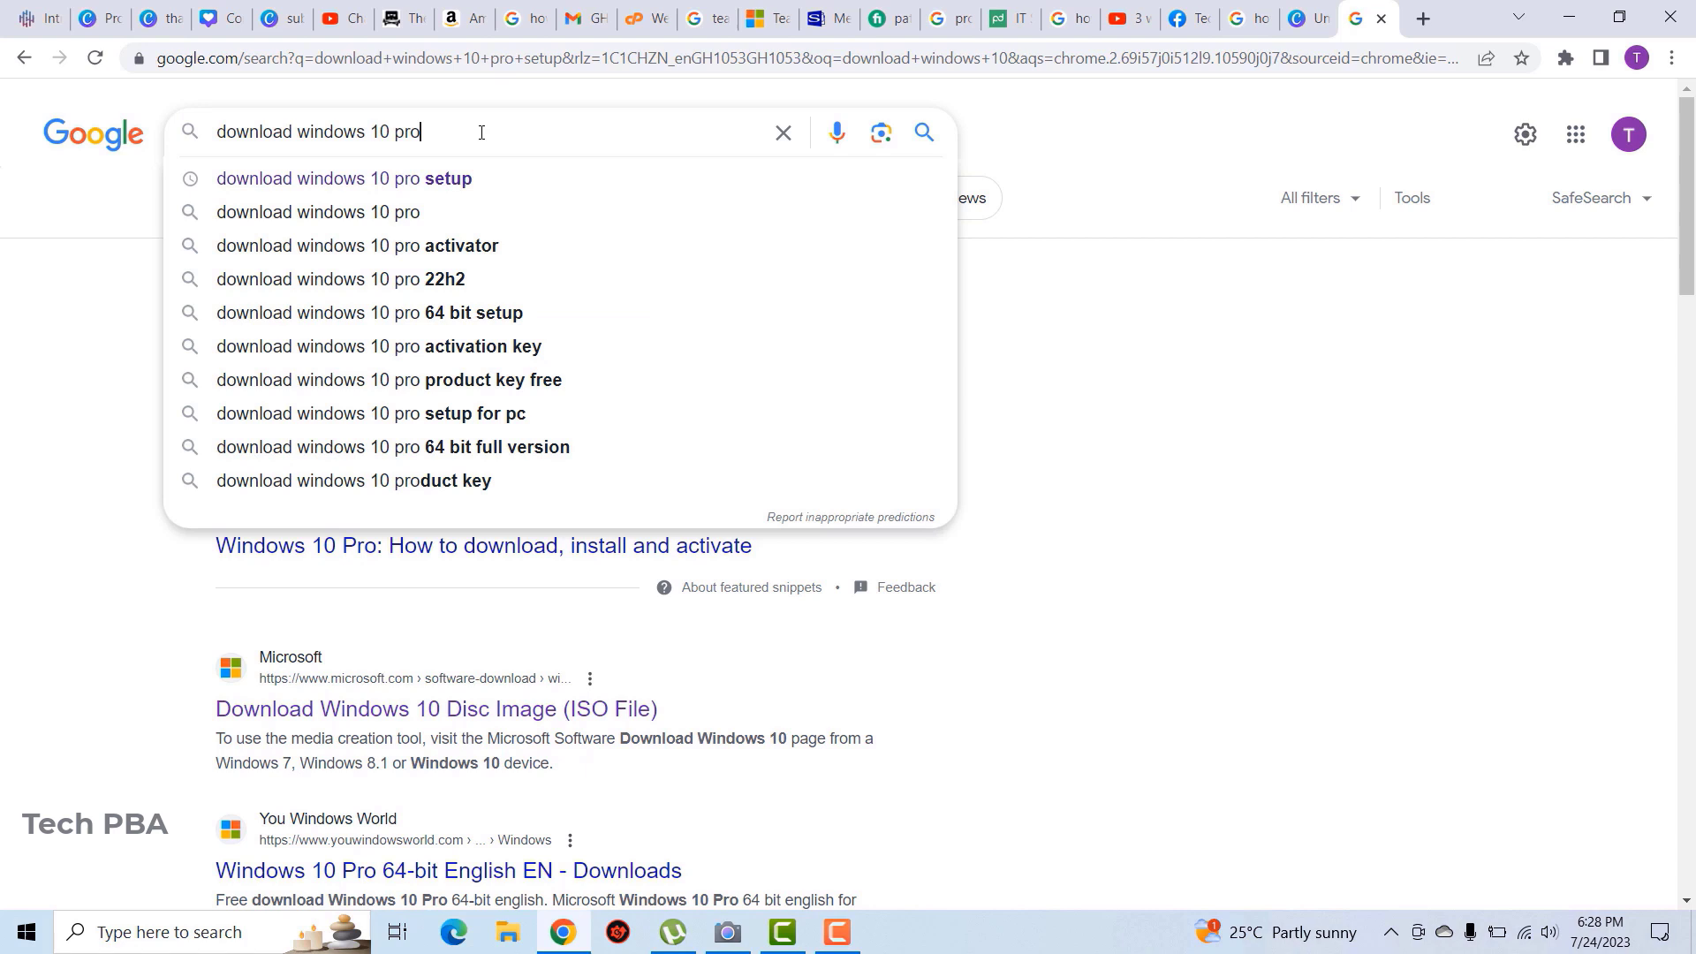
{"action": "key", "text": "Return"}
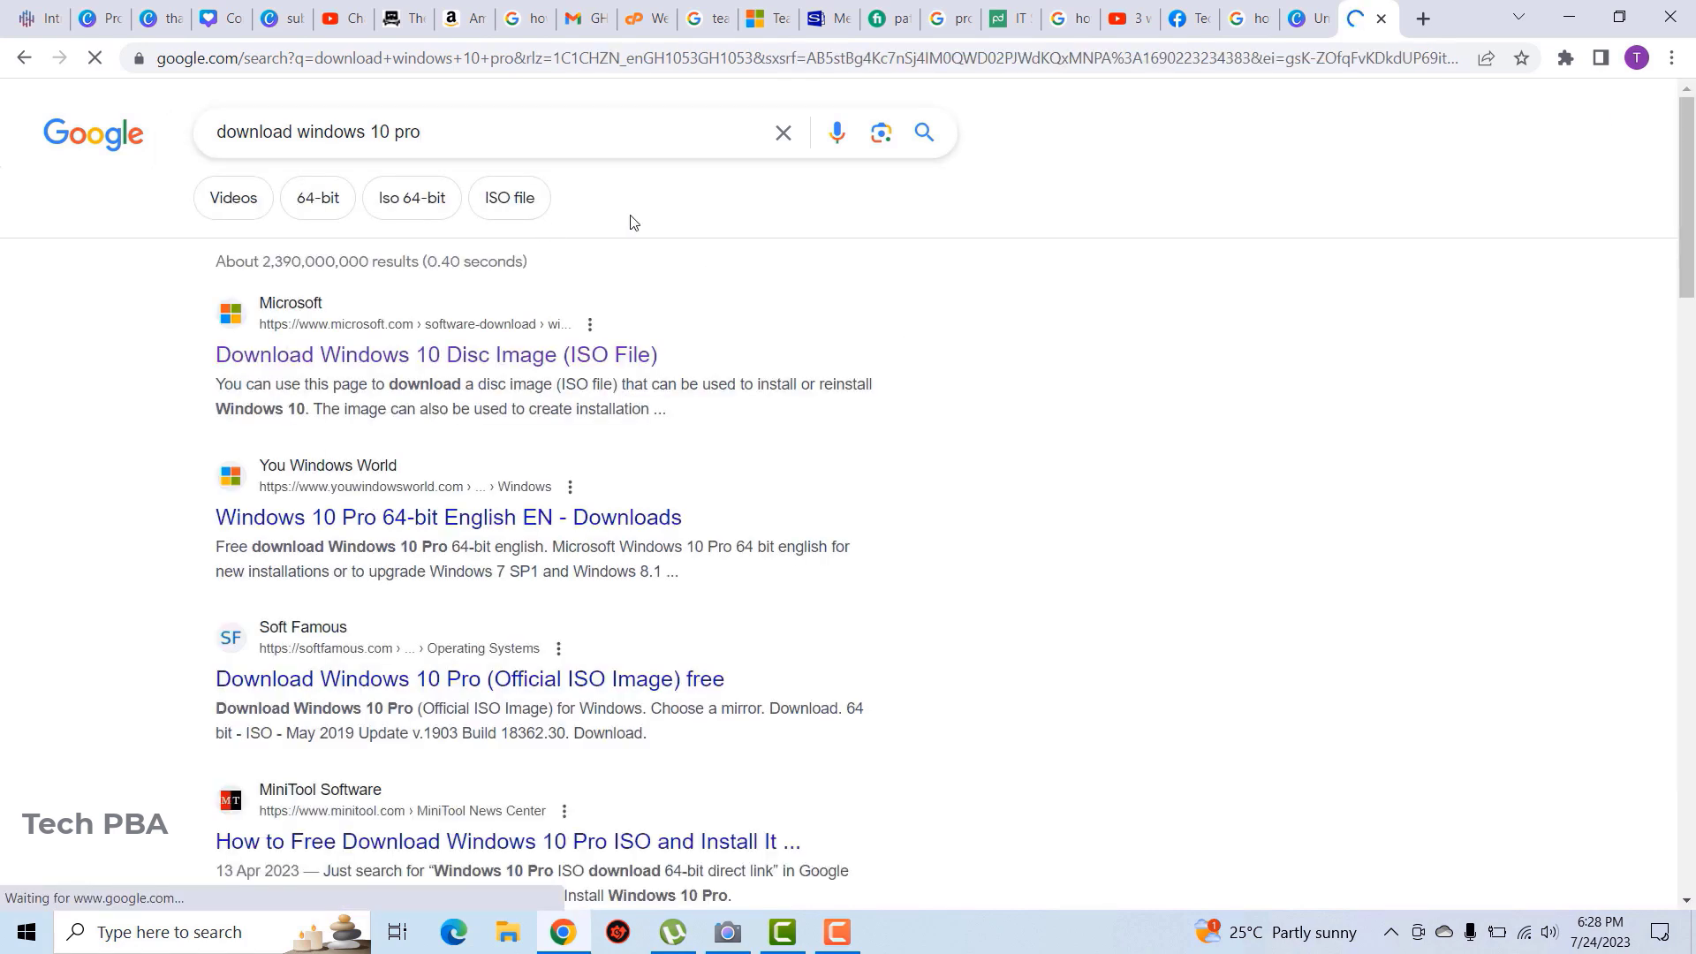
Open Microsoft's Download Windows 10 page in a new tab and download the MediaCreationTool .exe.
{"action": "right_click", "coordinate": [392, 356]}
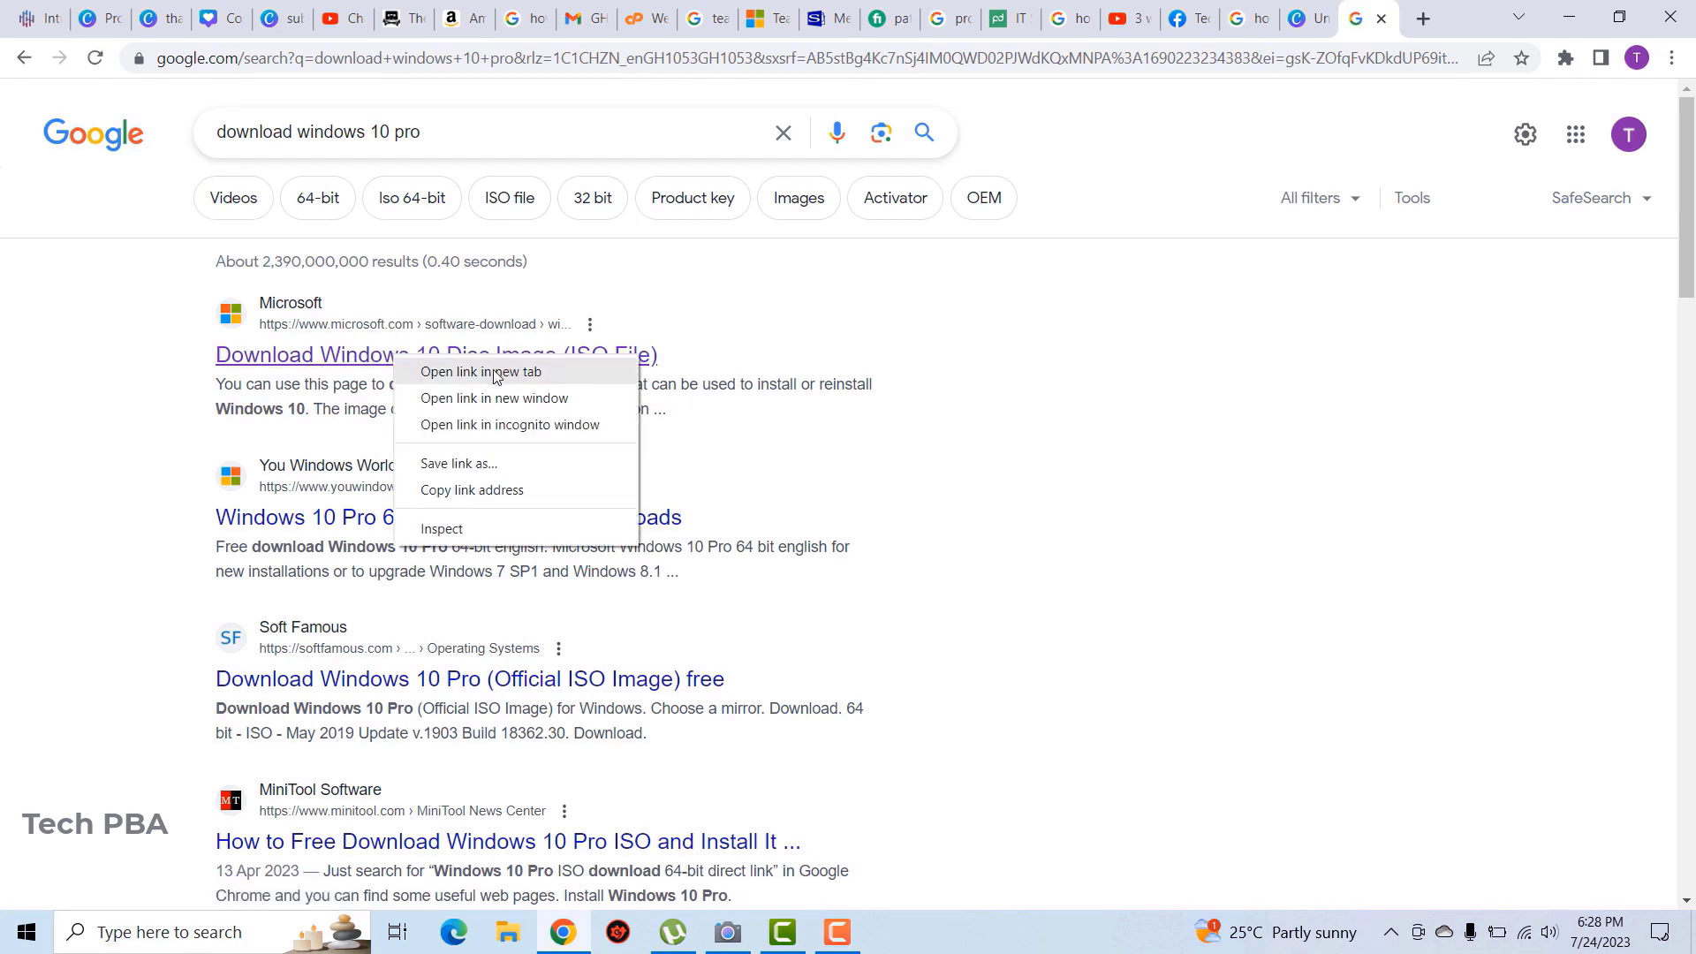
{"action": "left_click", "coordinate": [496, 373]}
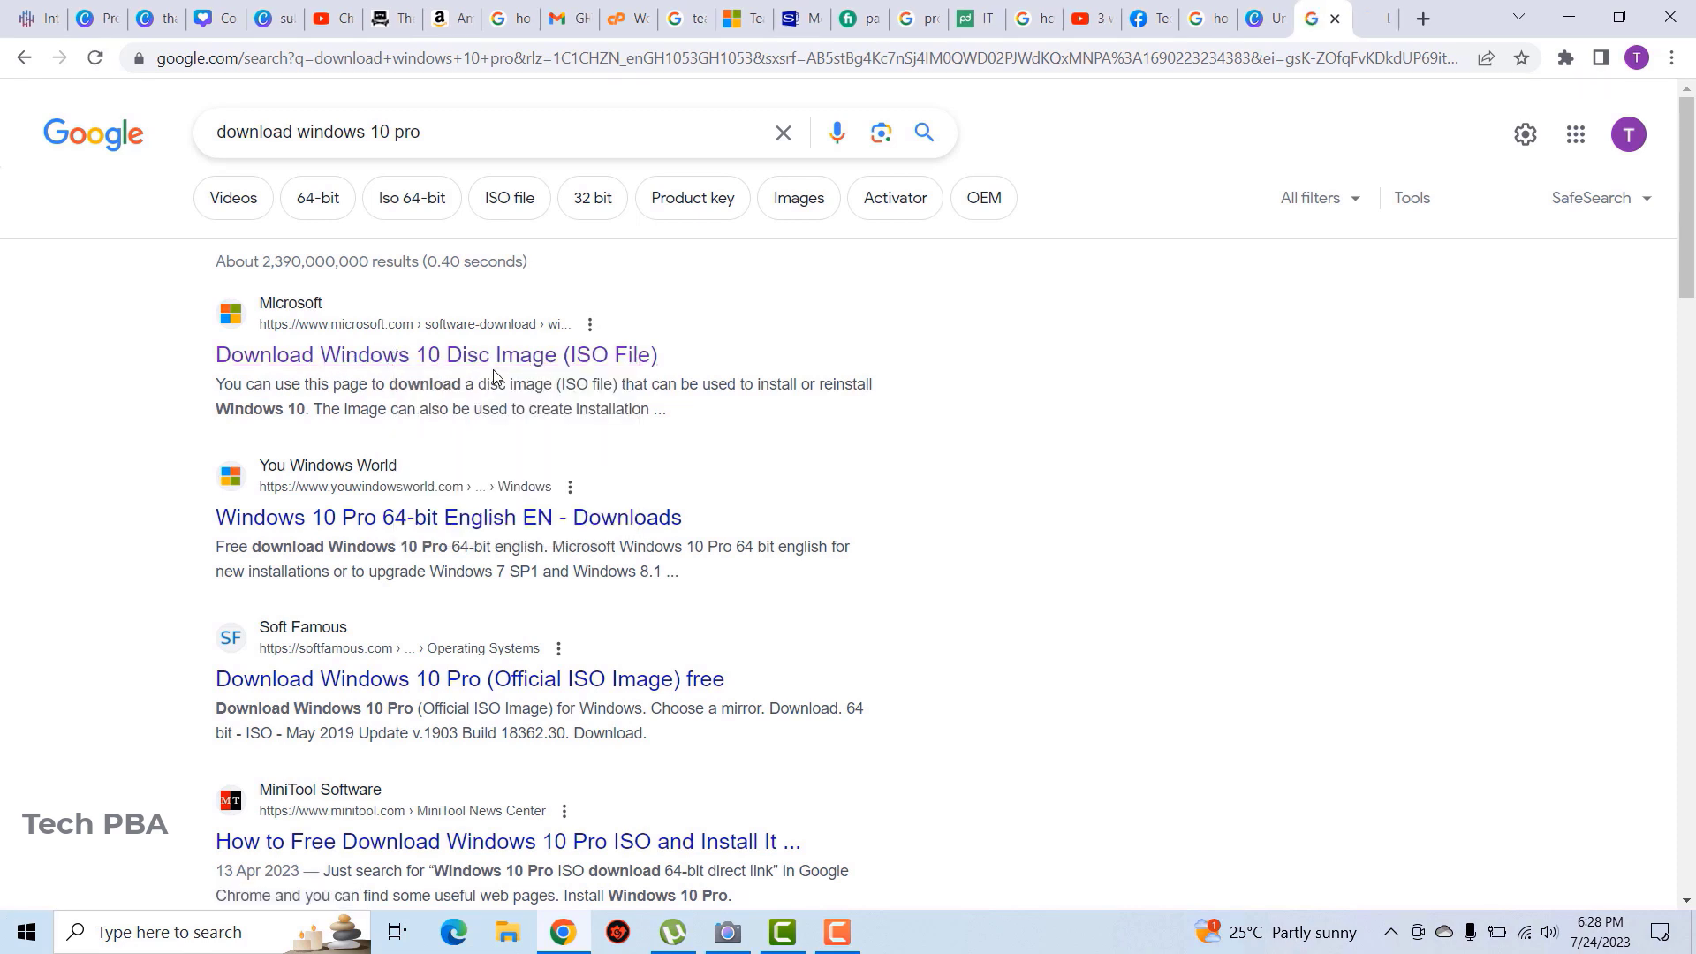
{"action": "left_click", "coordinate": [1373, 28]}
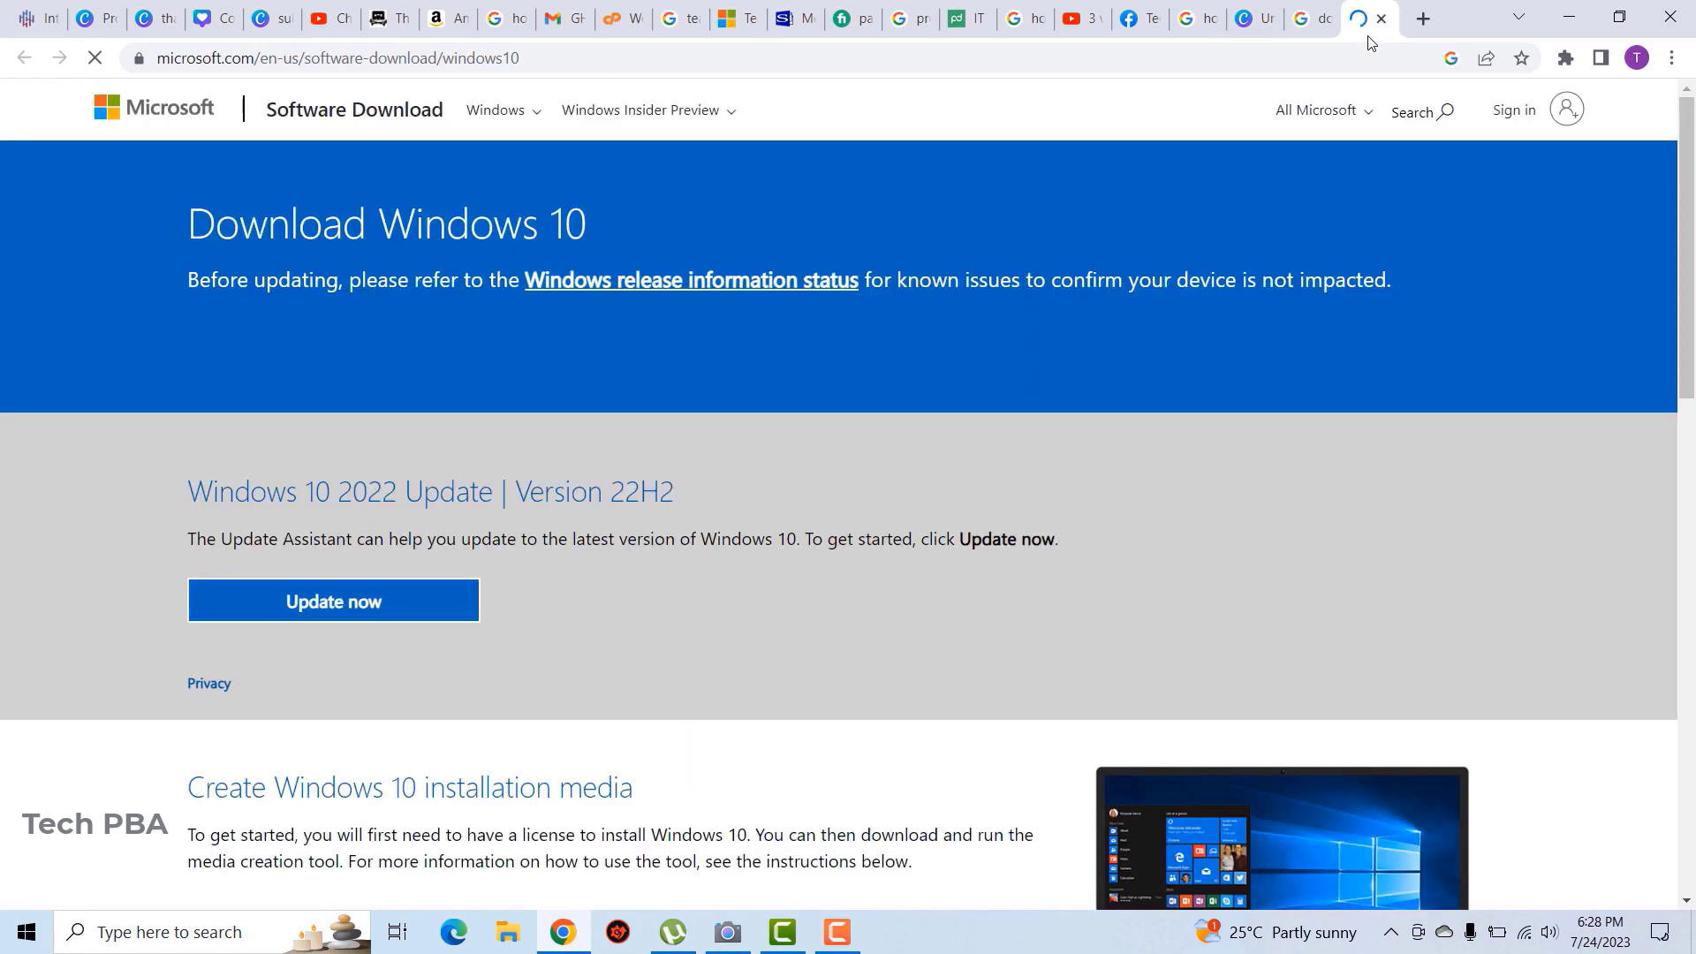
{"action": "scroll", "coordinate": [1401, 507], "scroll_direction": "down", "scroll_amount": 4}
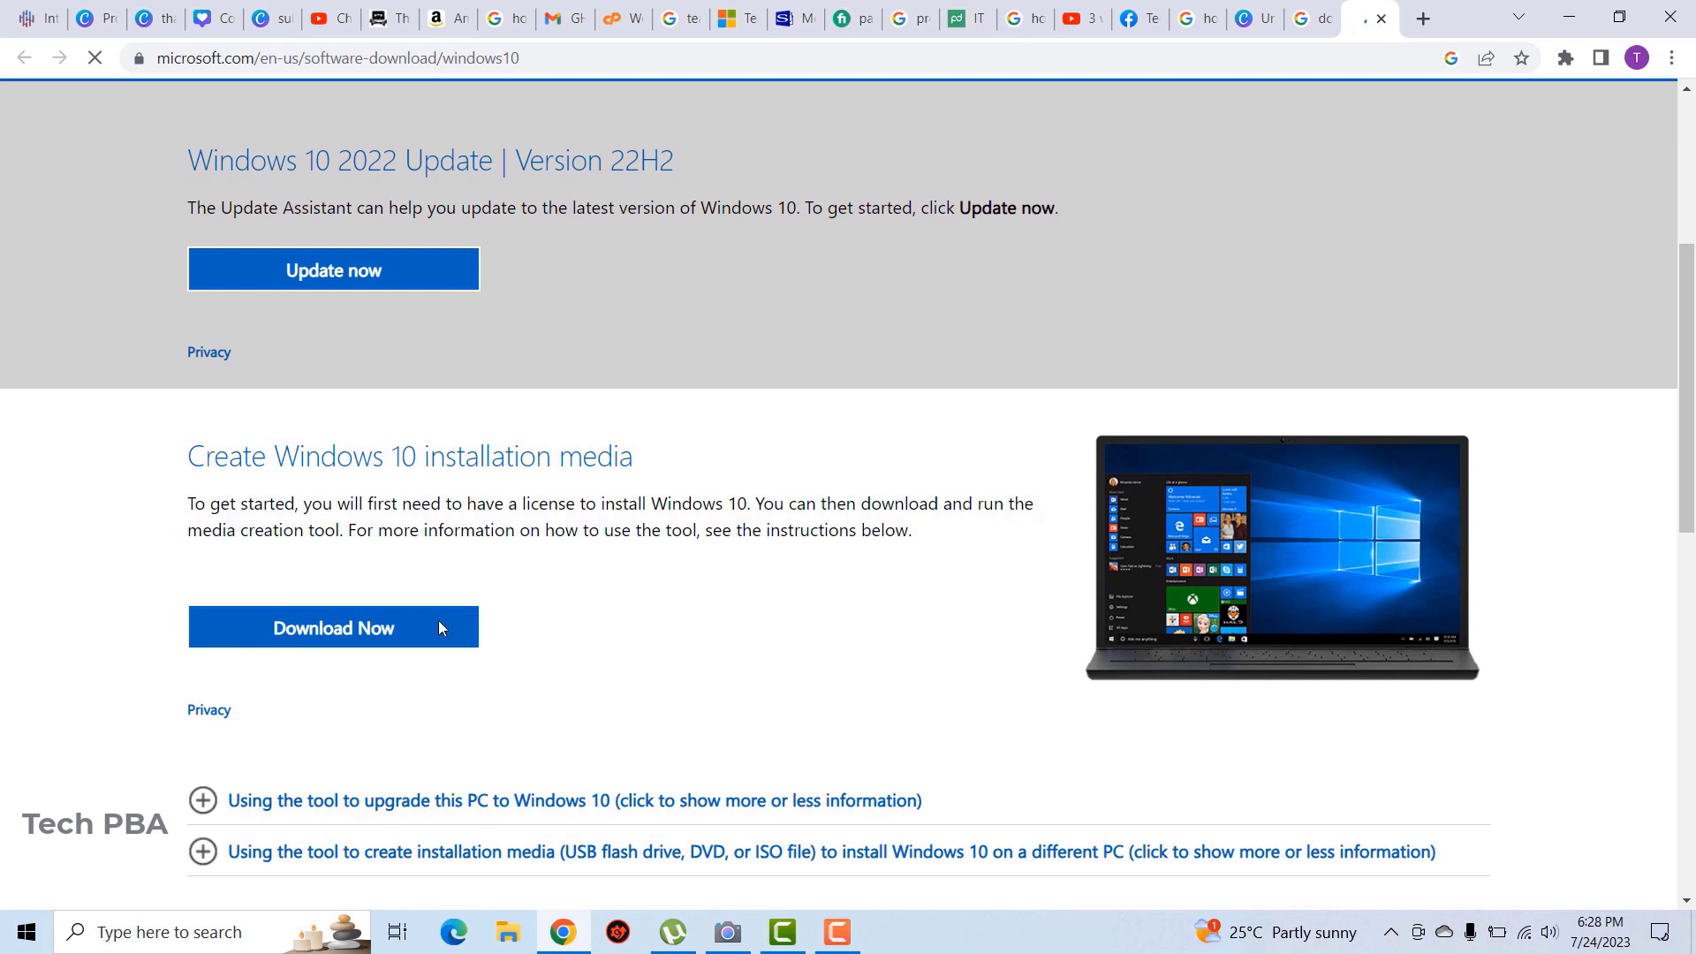
{"action": "left_click", "coordinate": [341, 632]}
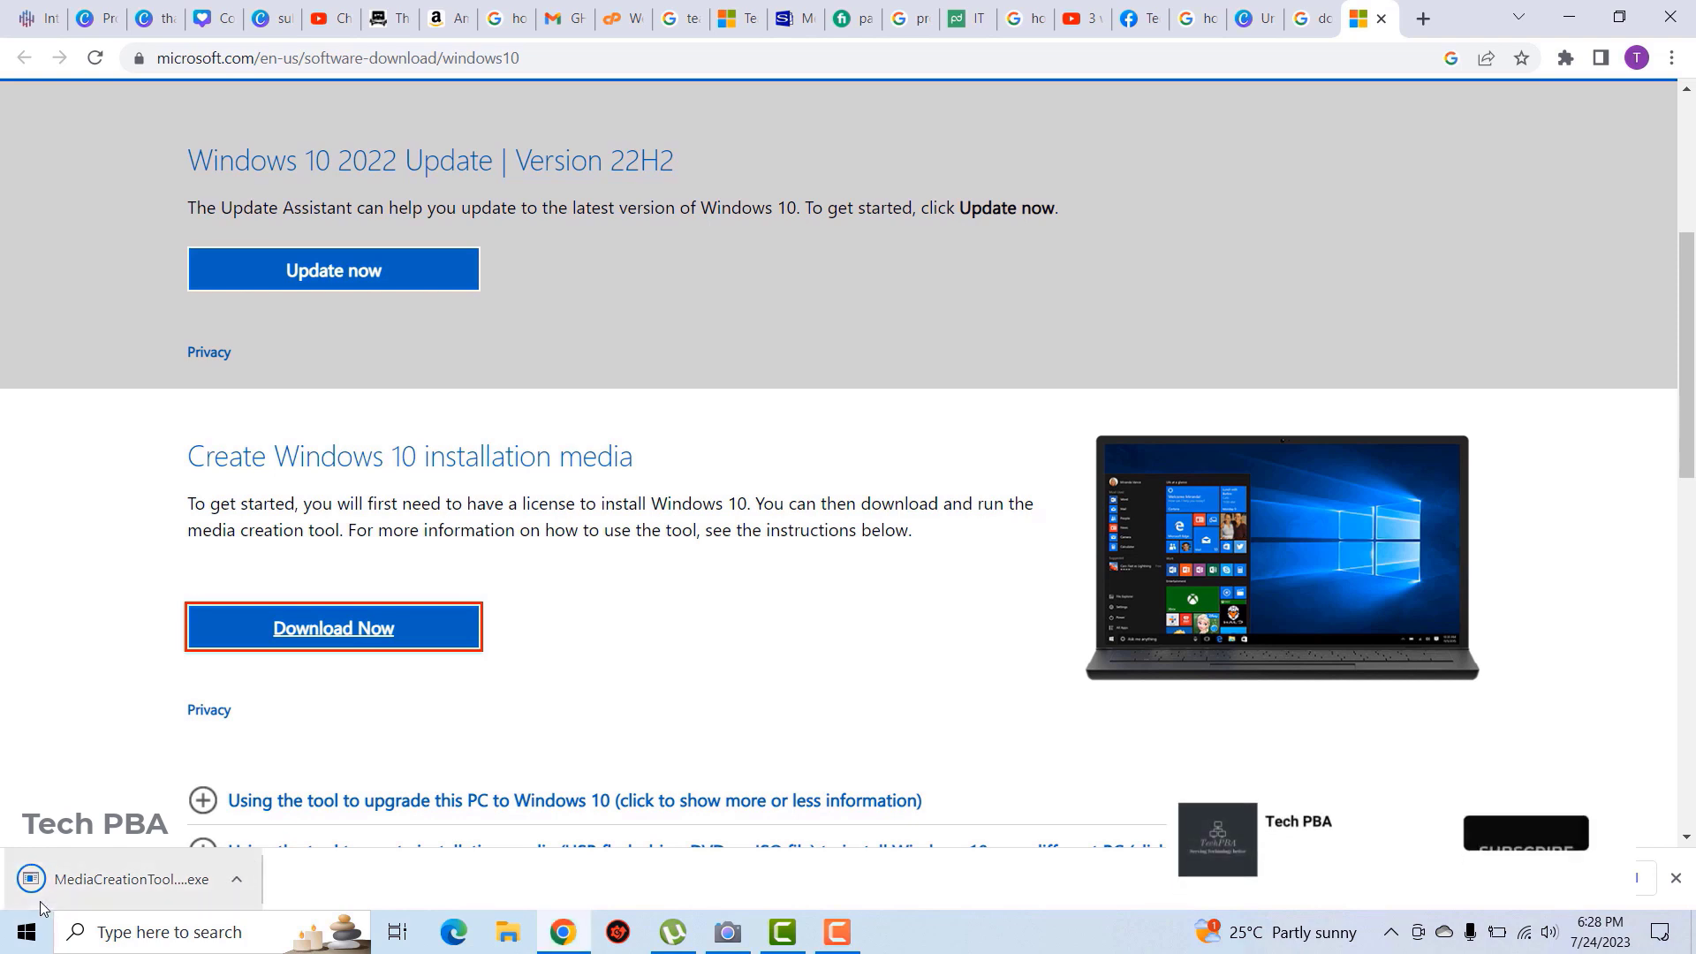
Launch the downloaded MediaCreationTool and nudge the Windows 10 Setup window slightly left.
{"action": "left_click", "coordinate": [41, 888]}
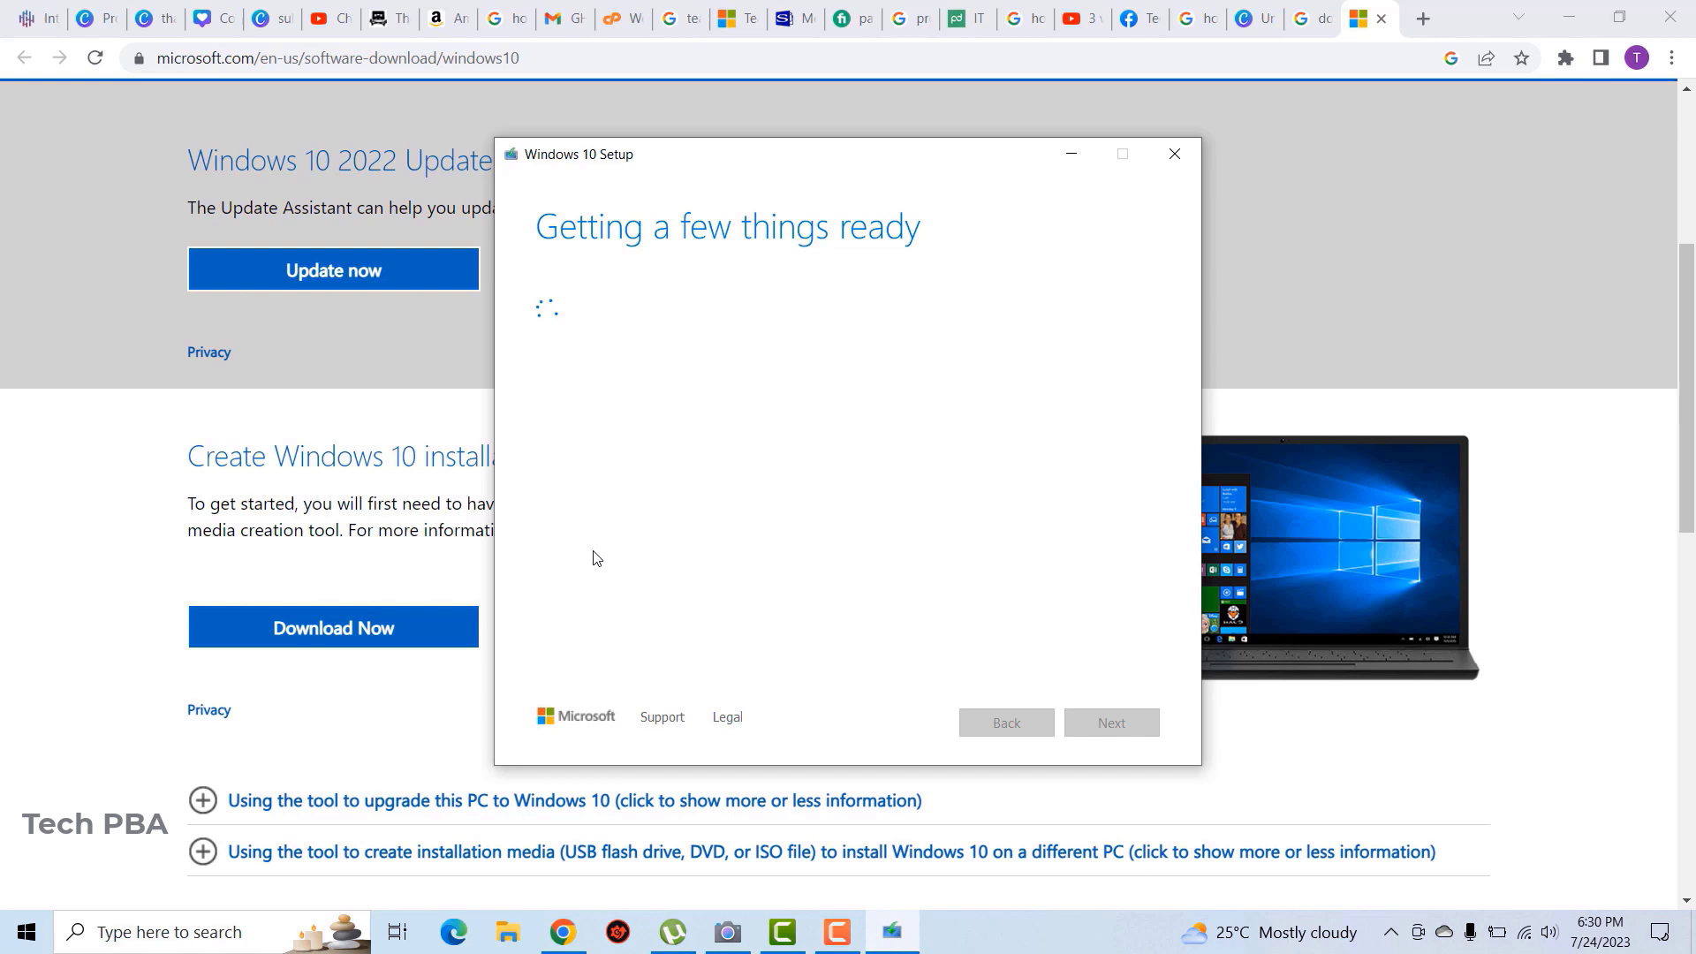
{"action": "left_click_drag", "start_coordinate": [795, 151], "coordinate": [750, 118]}
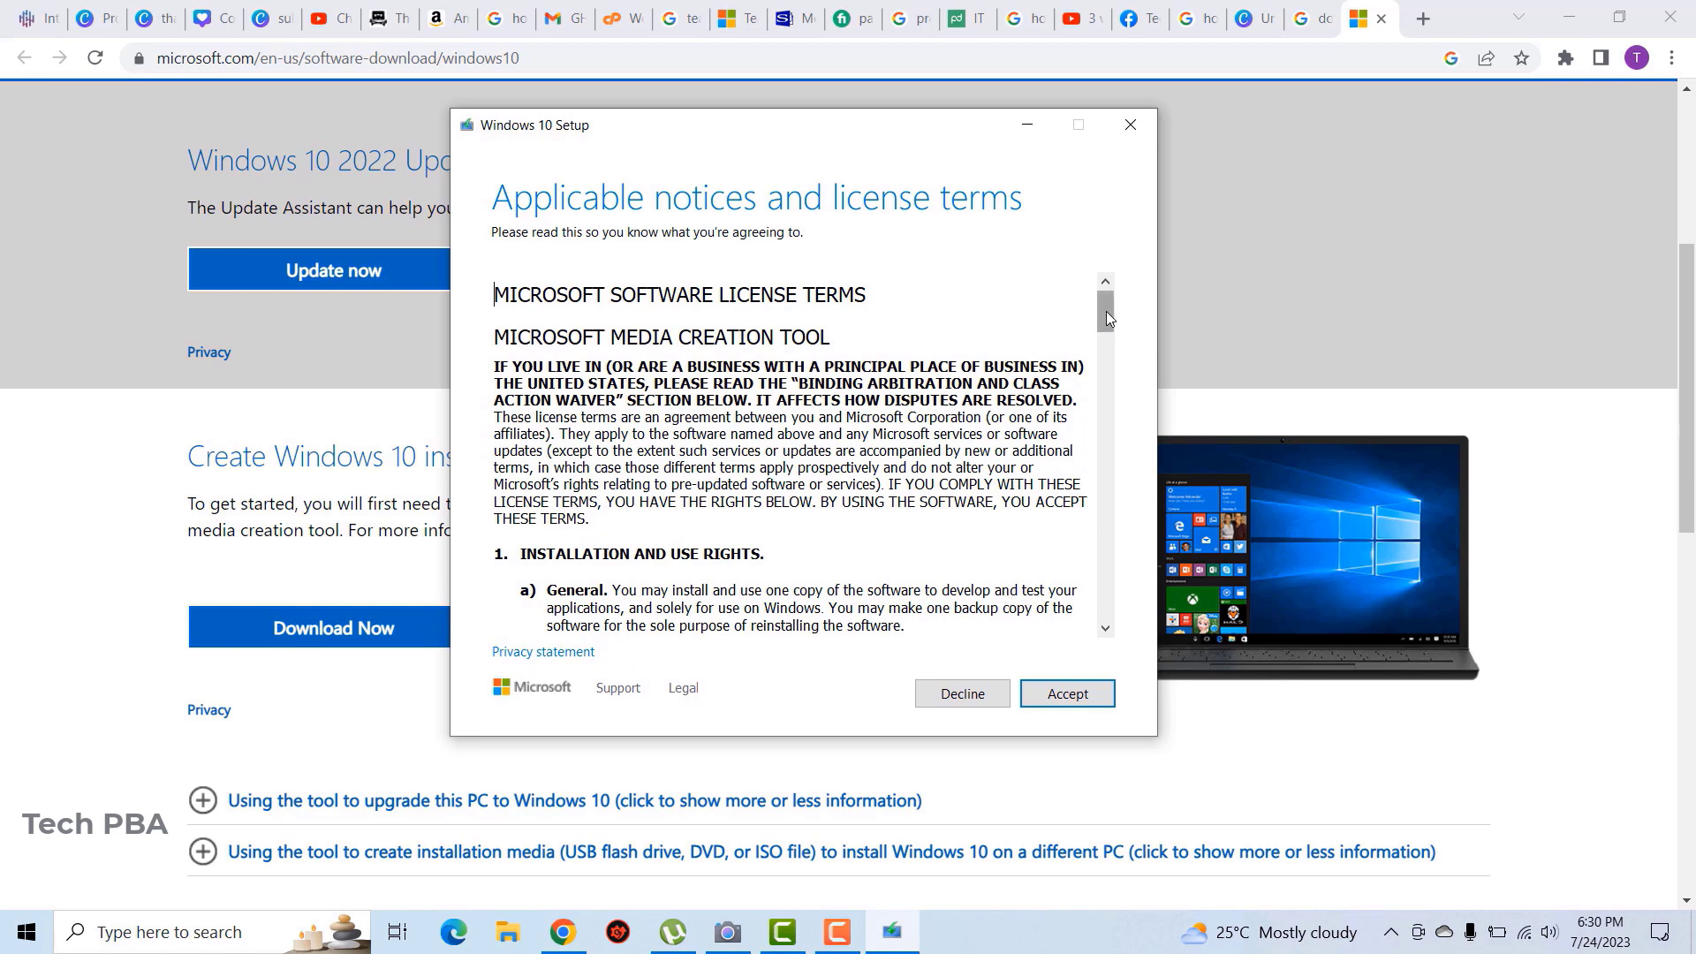
Scroll through the Windows 10 license terms and accept them.
{"action": "left_click_drag", "start_coordinate": [1106, 311], "coordinate": [1090, 639]}
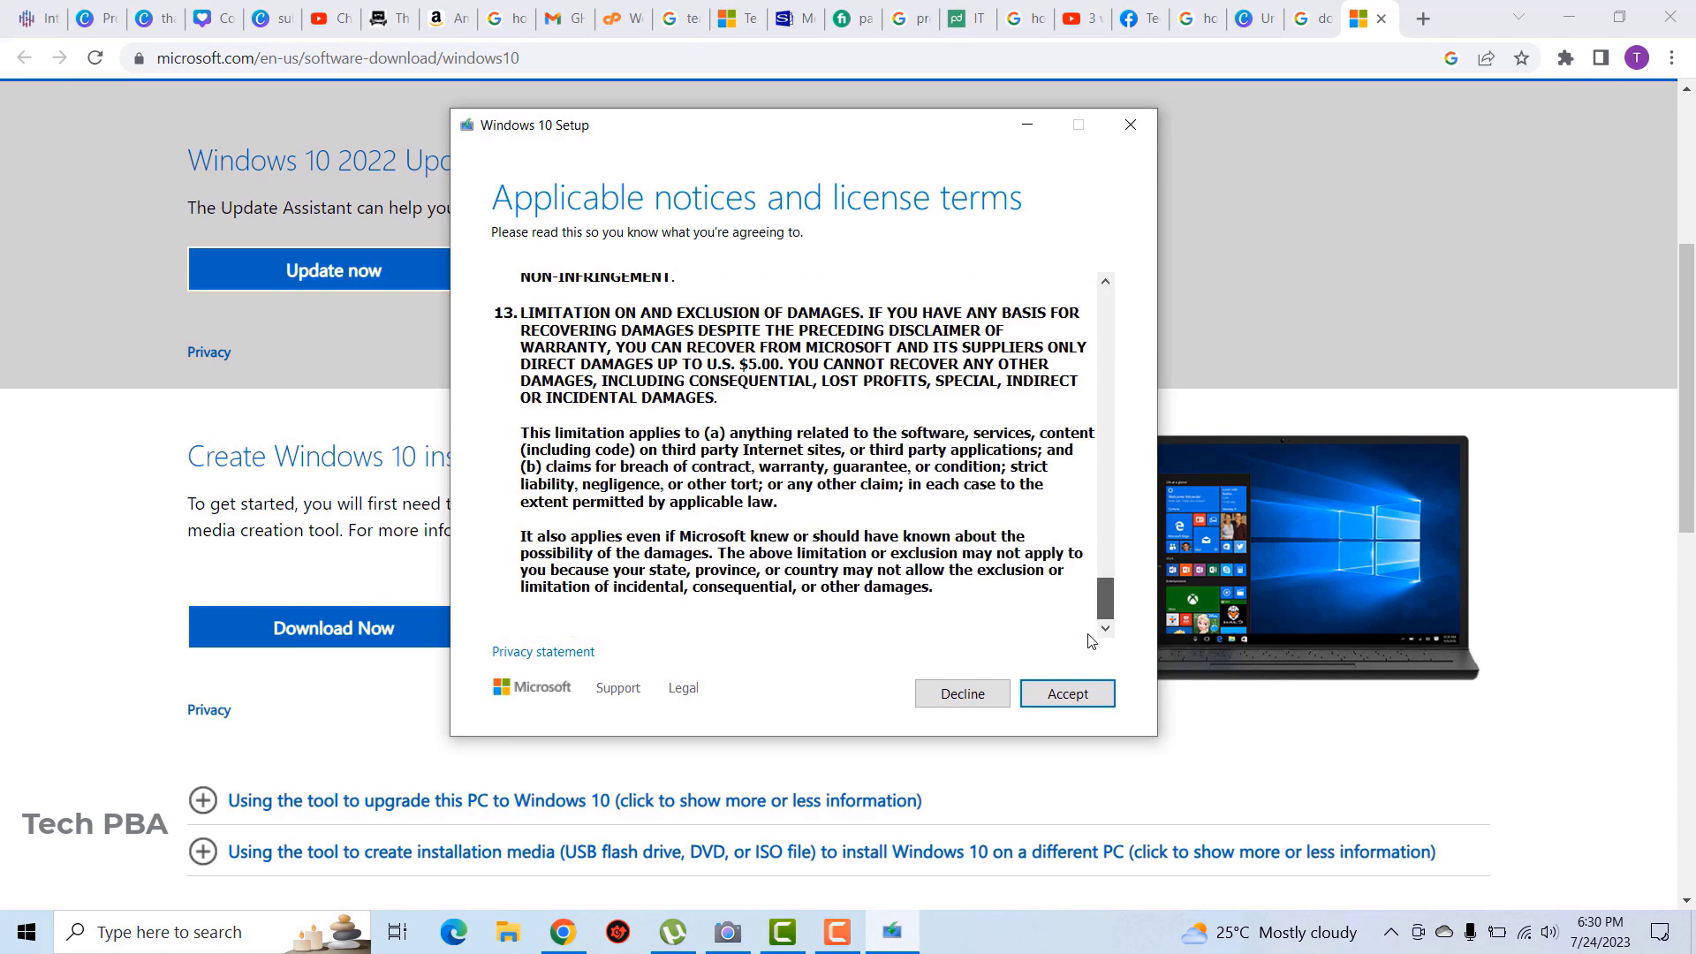
{"action": "left_click", "coordinate": [1064, 695]}
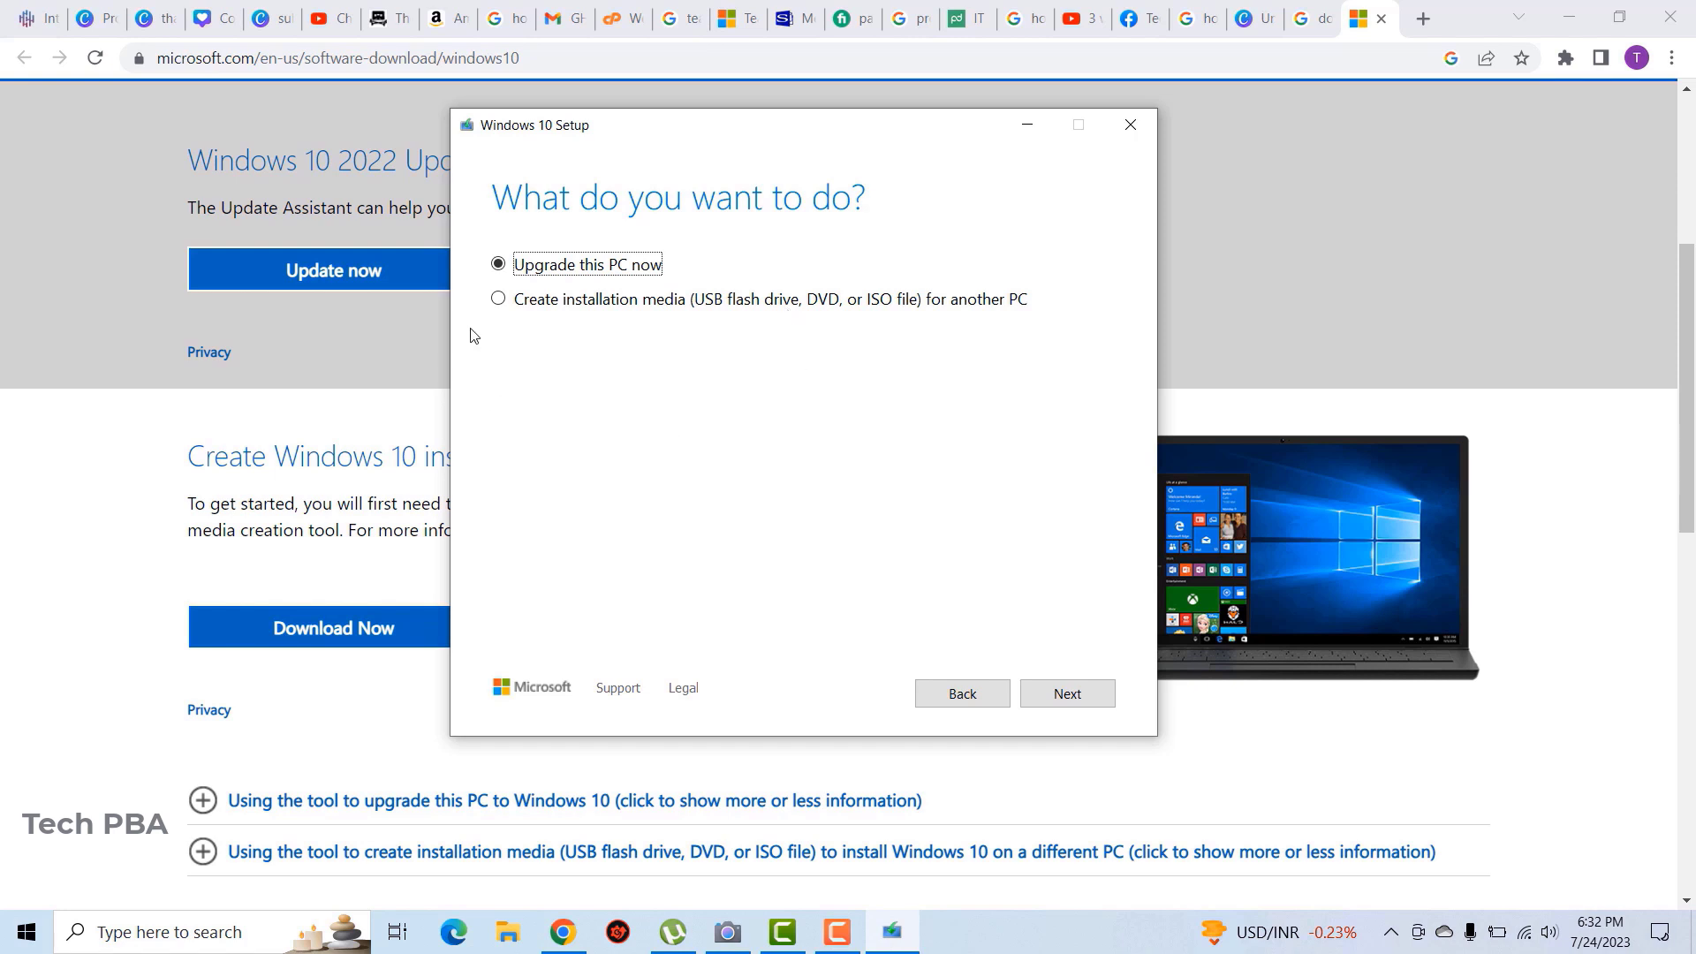
Choose installation media for another PC with English (United States), Windows 10, 64-bit (x64) and continue.
{"action": "left_click", "coordinate": [499, 299]}
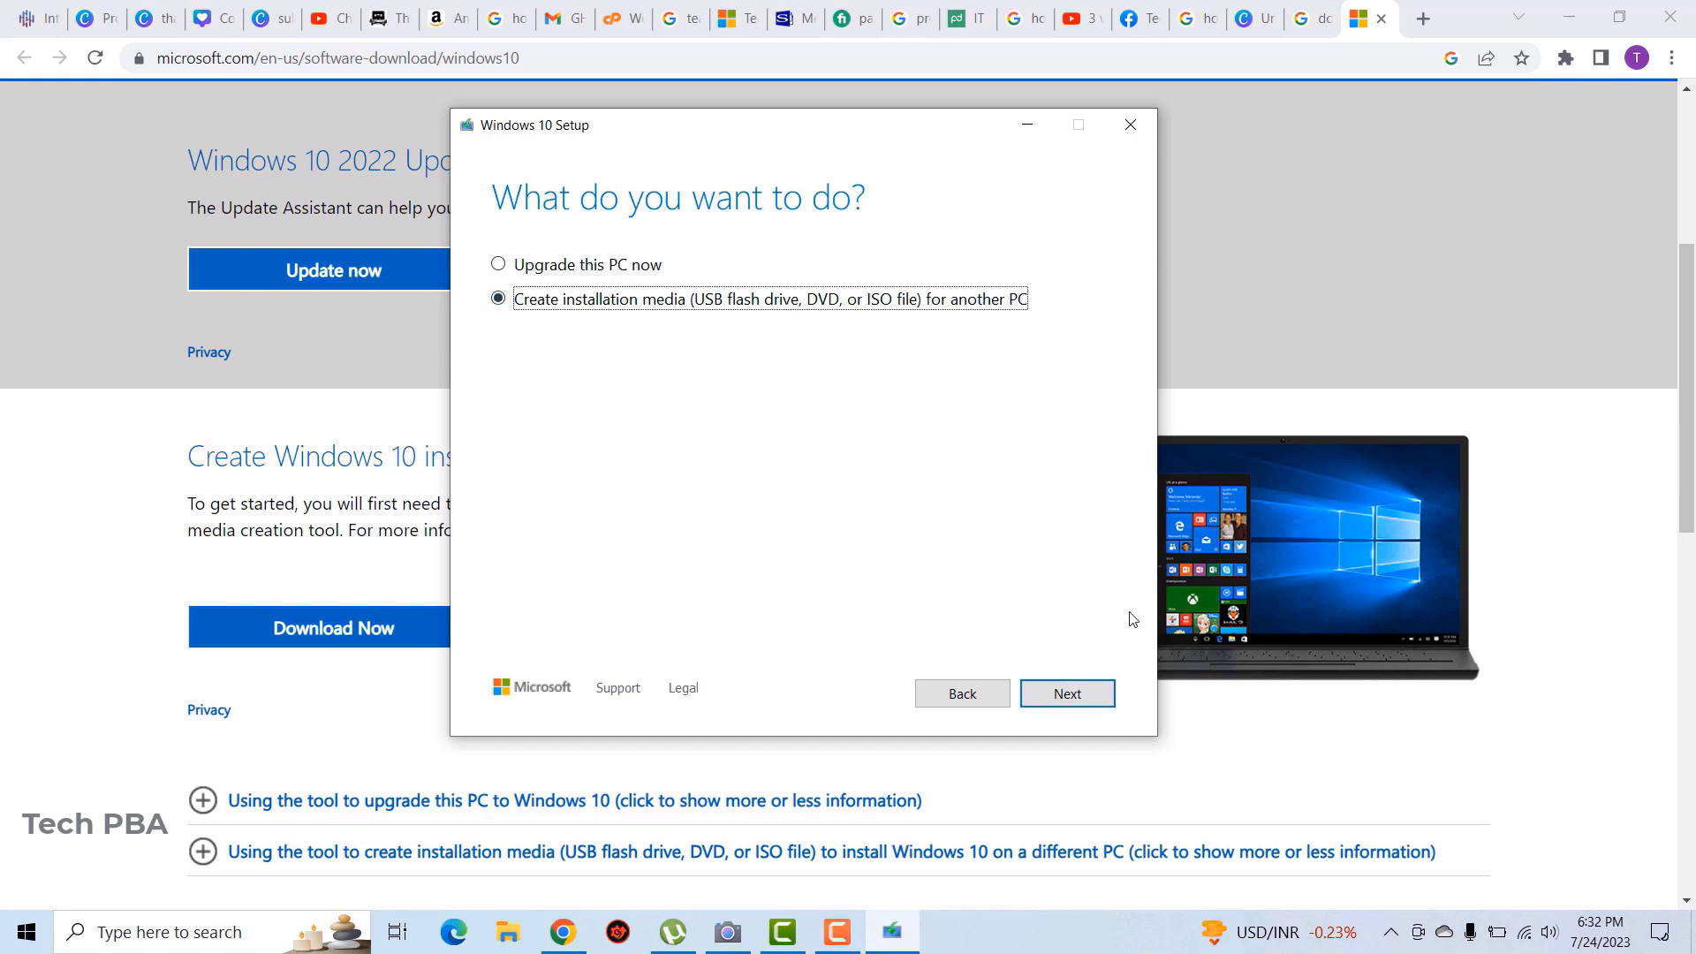
{"action": "left_click", "coordinate": [1078, 697]}
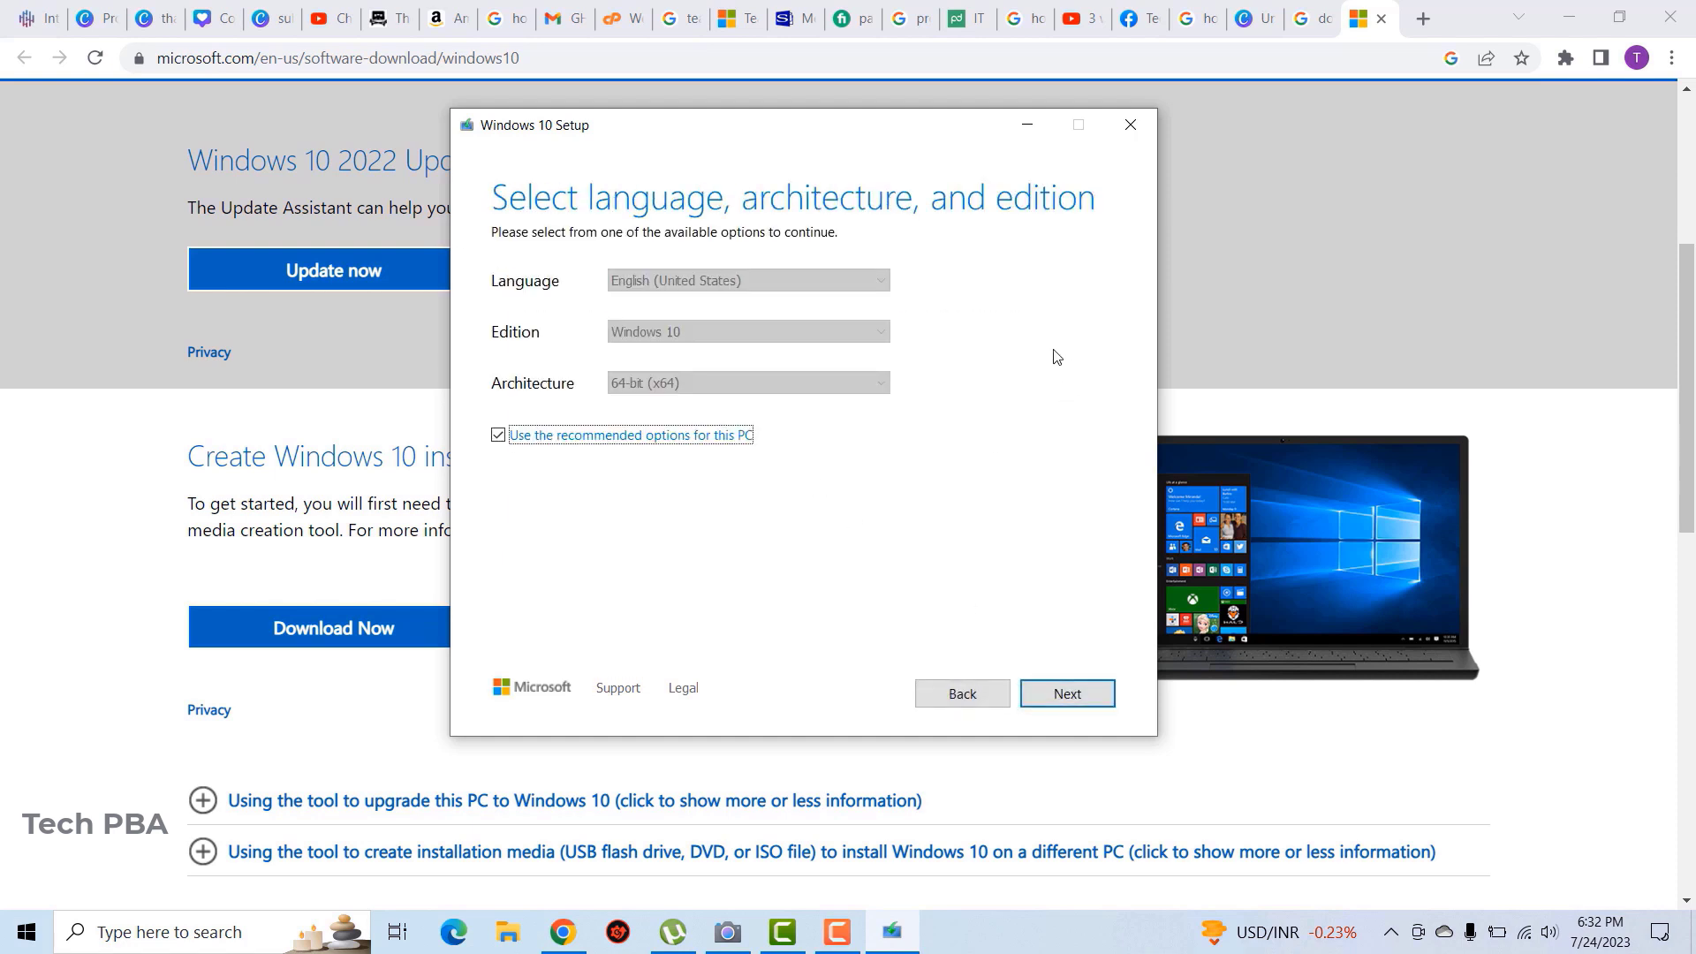
{"action": "left_click", "coordinate": [498, 436]}
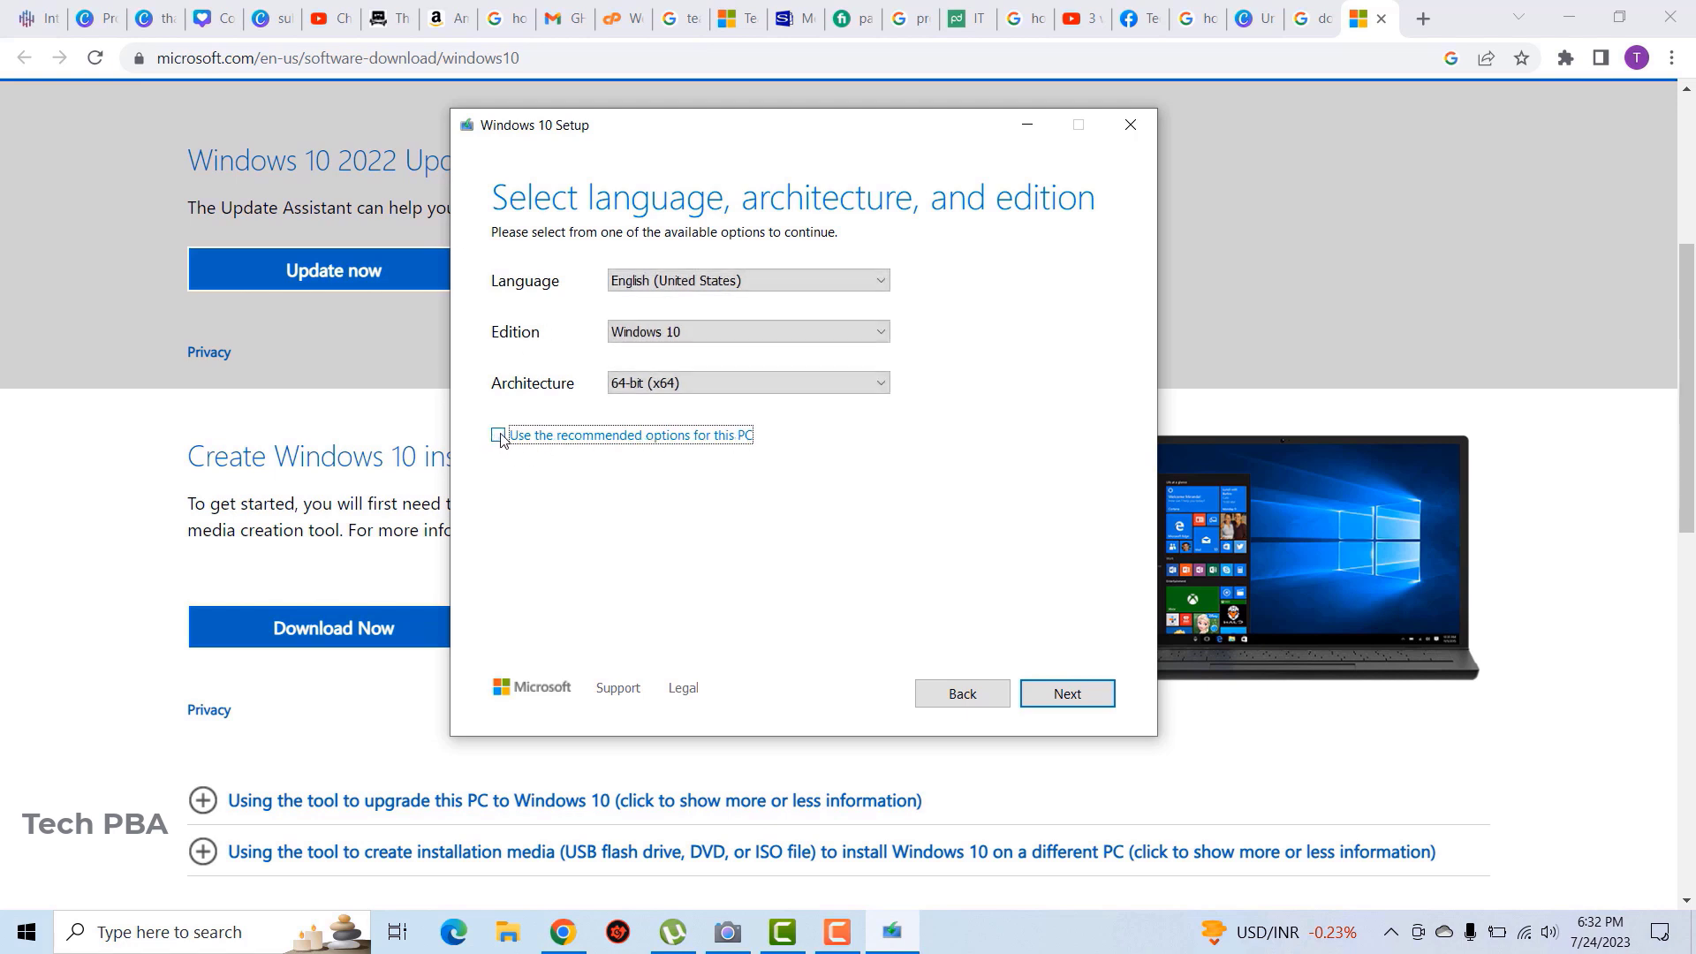
{"action": "left_click", "coordinate": [882, 280]}
{"action": "left_click", "coordinate": [882, 278]}
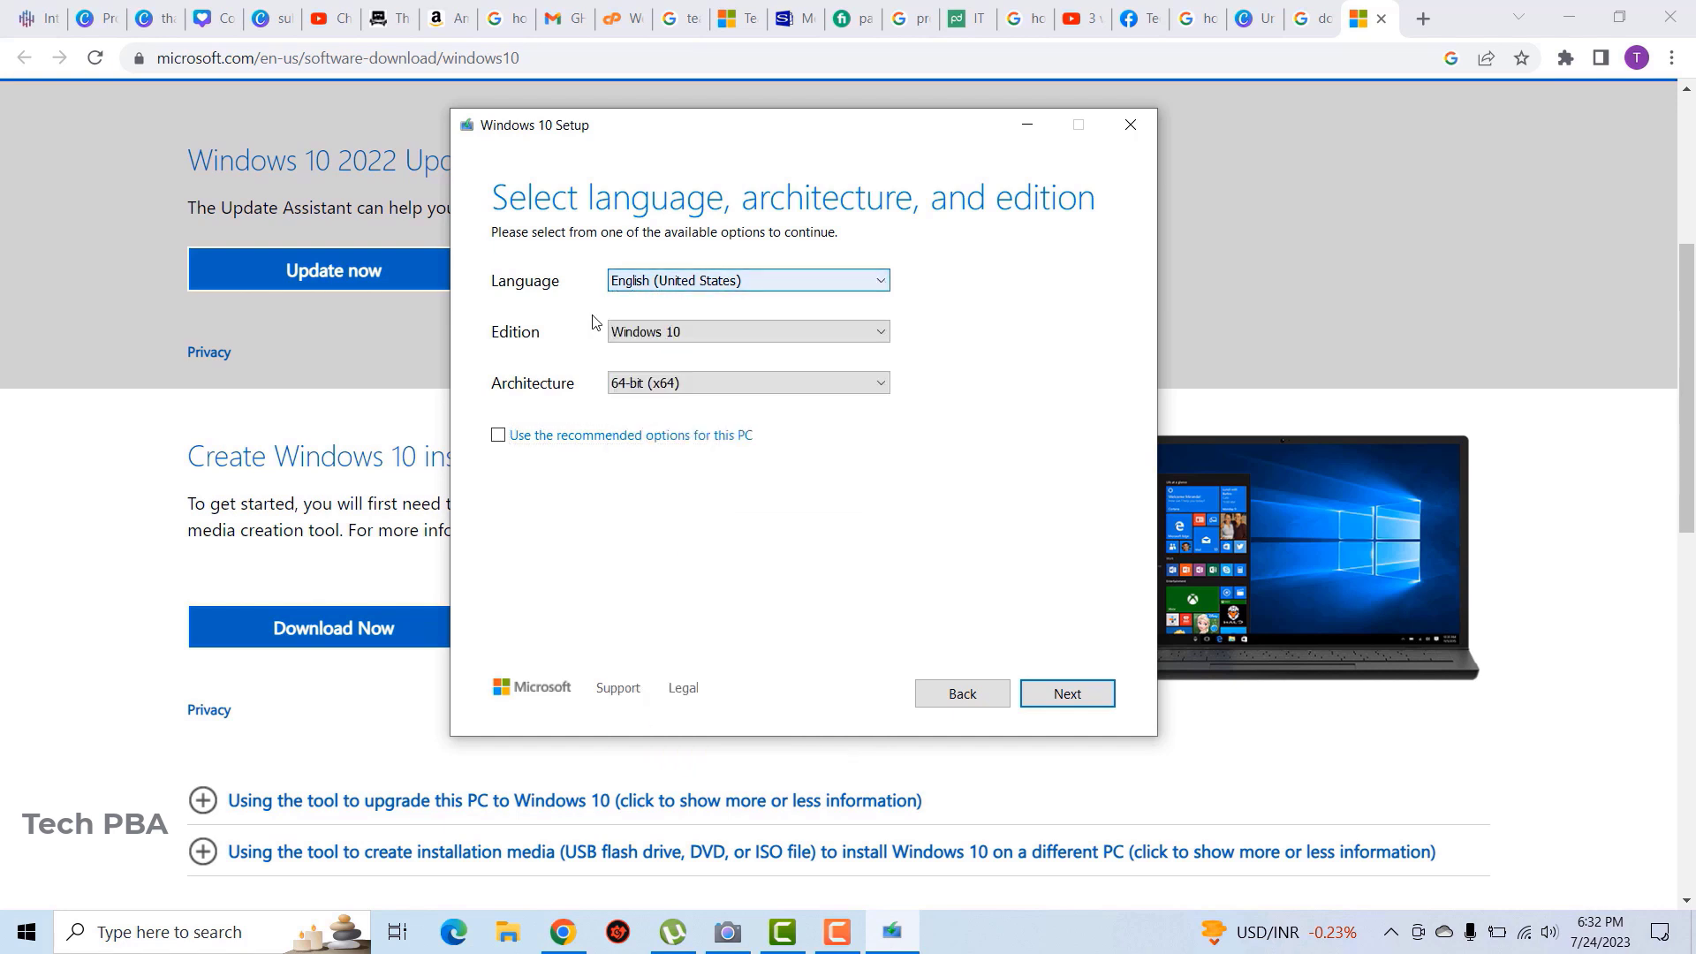
{"action": "left_click", "coordinate": [882, 330]}
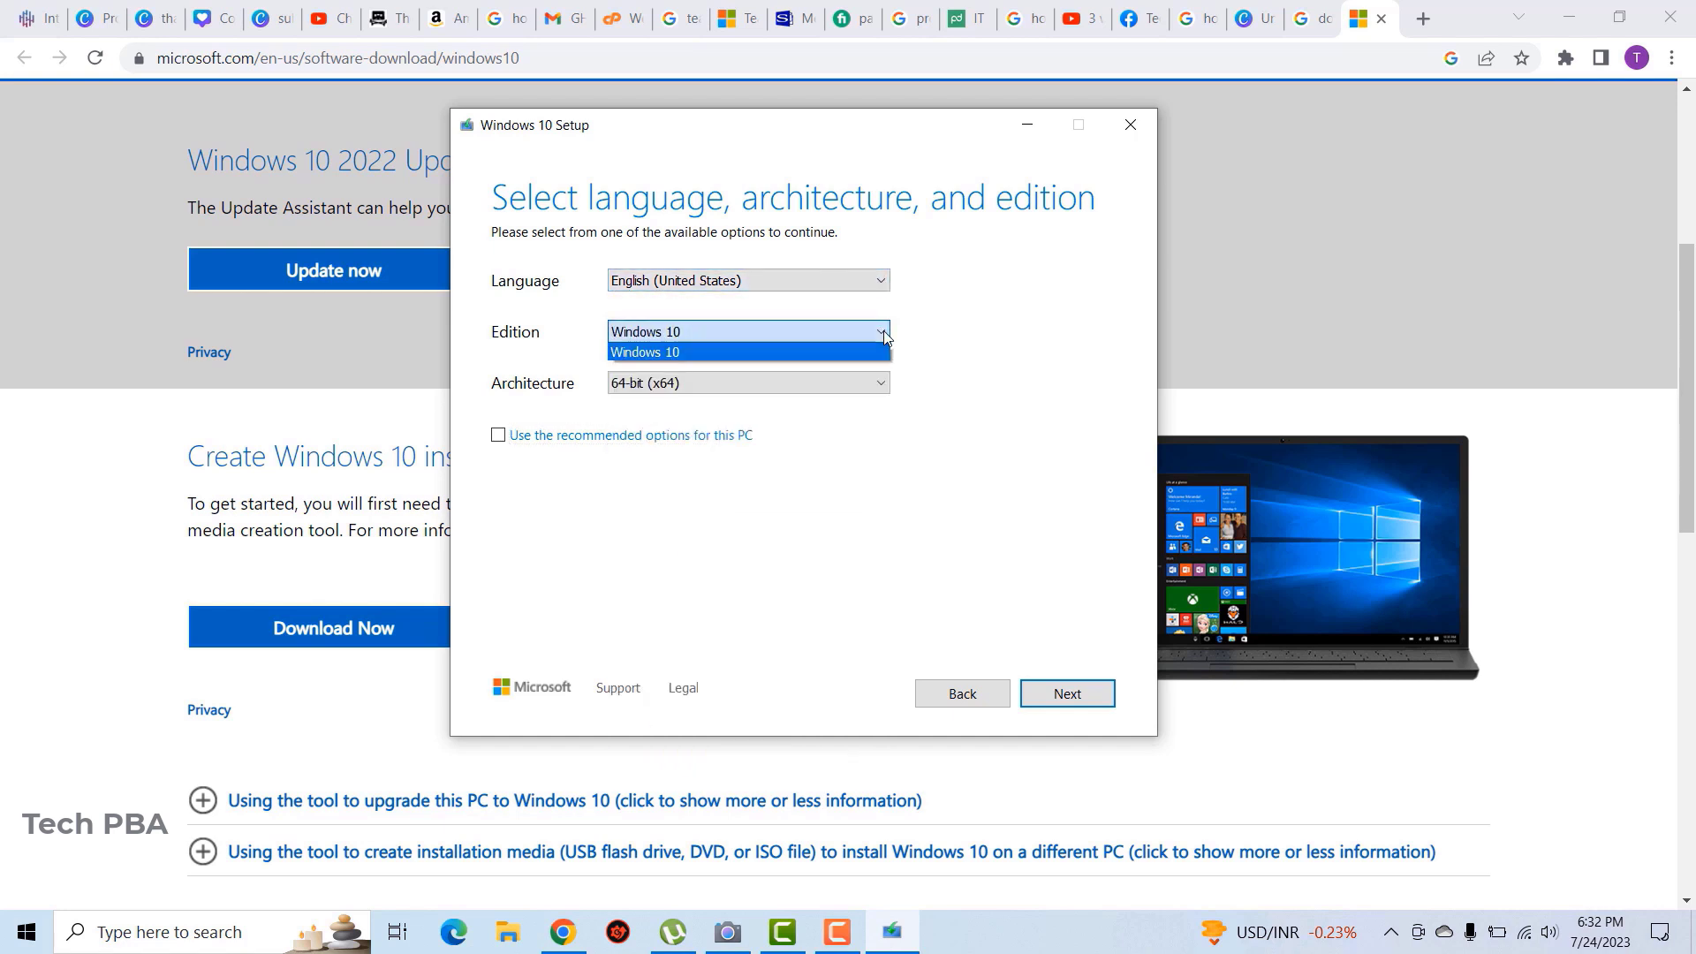
{"action": "left_click", "coordinate": [884, 332]}
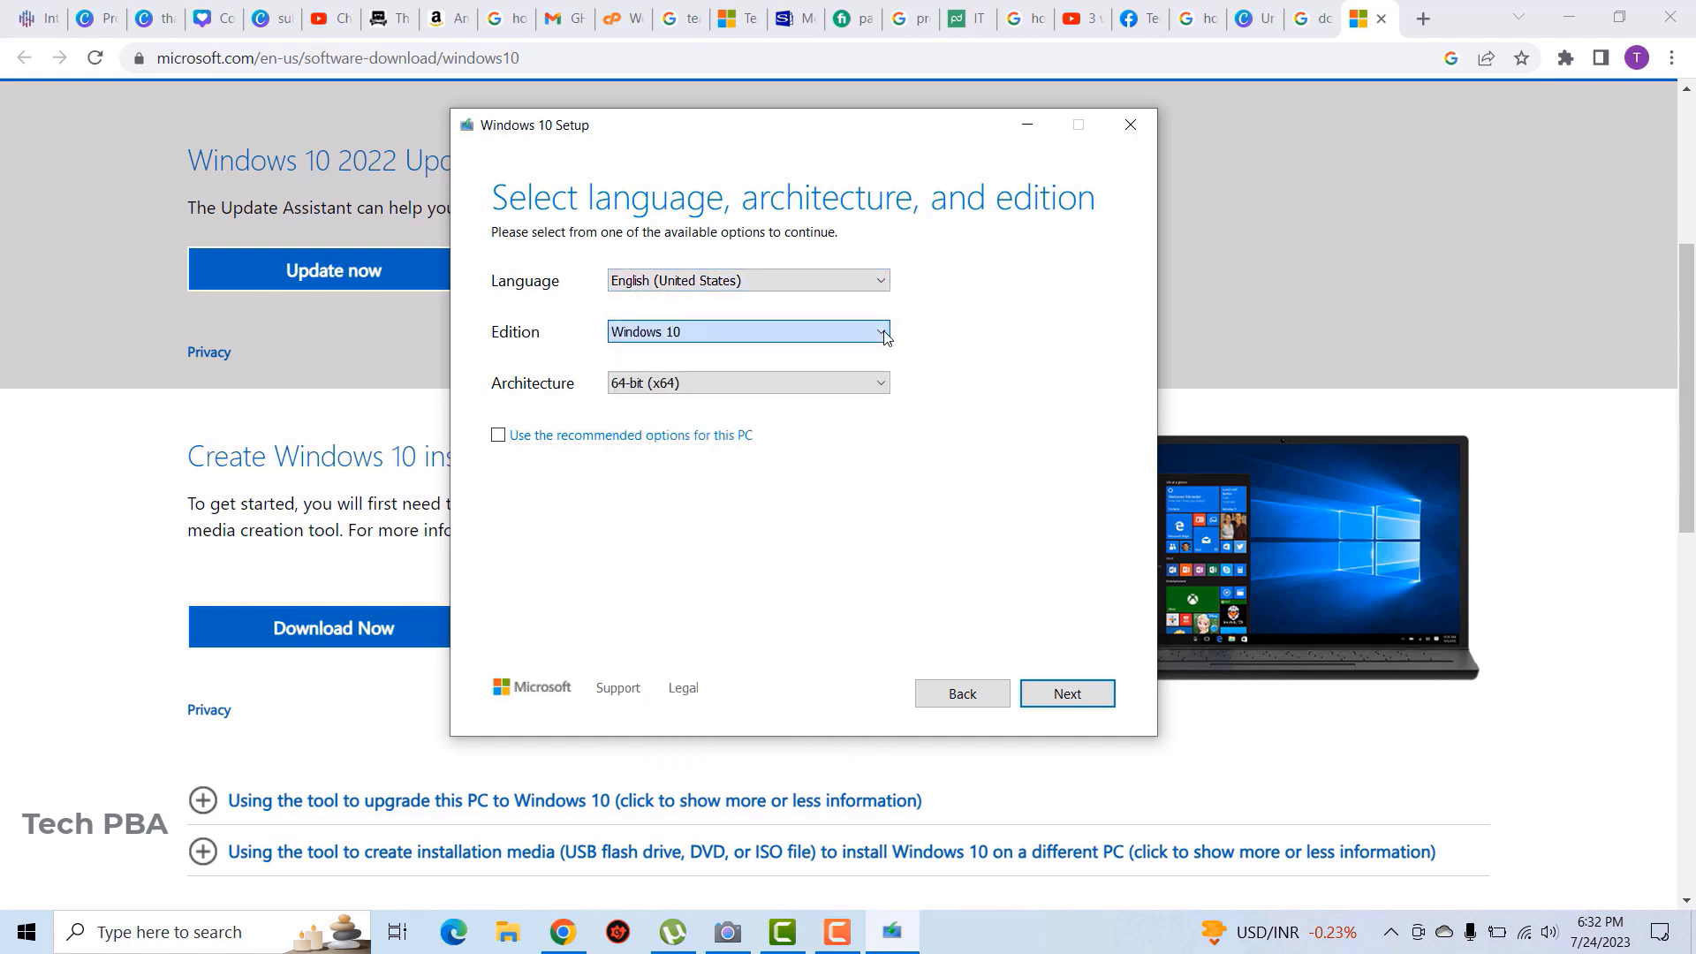
{"action": "left_click", "coordinate": [884, 384]}
{"action": "left_click", "coordinate": [884, 384]}
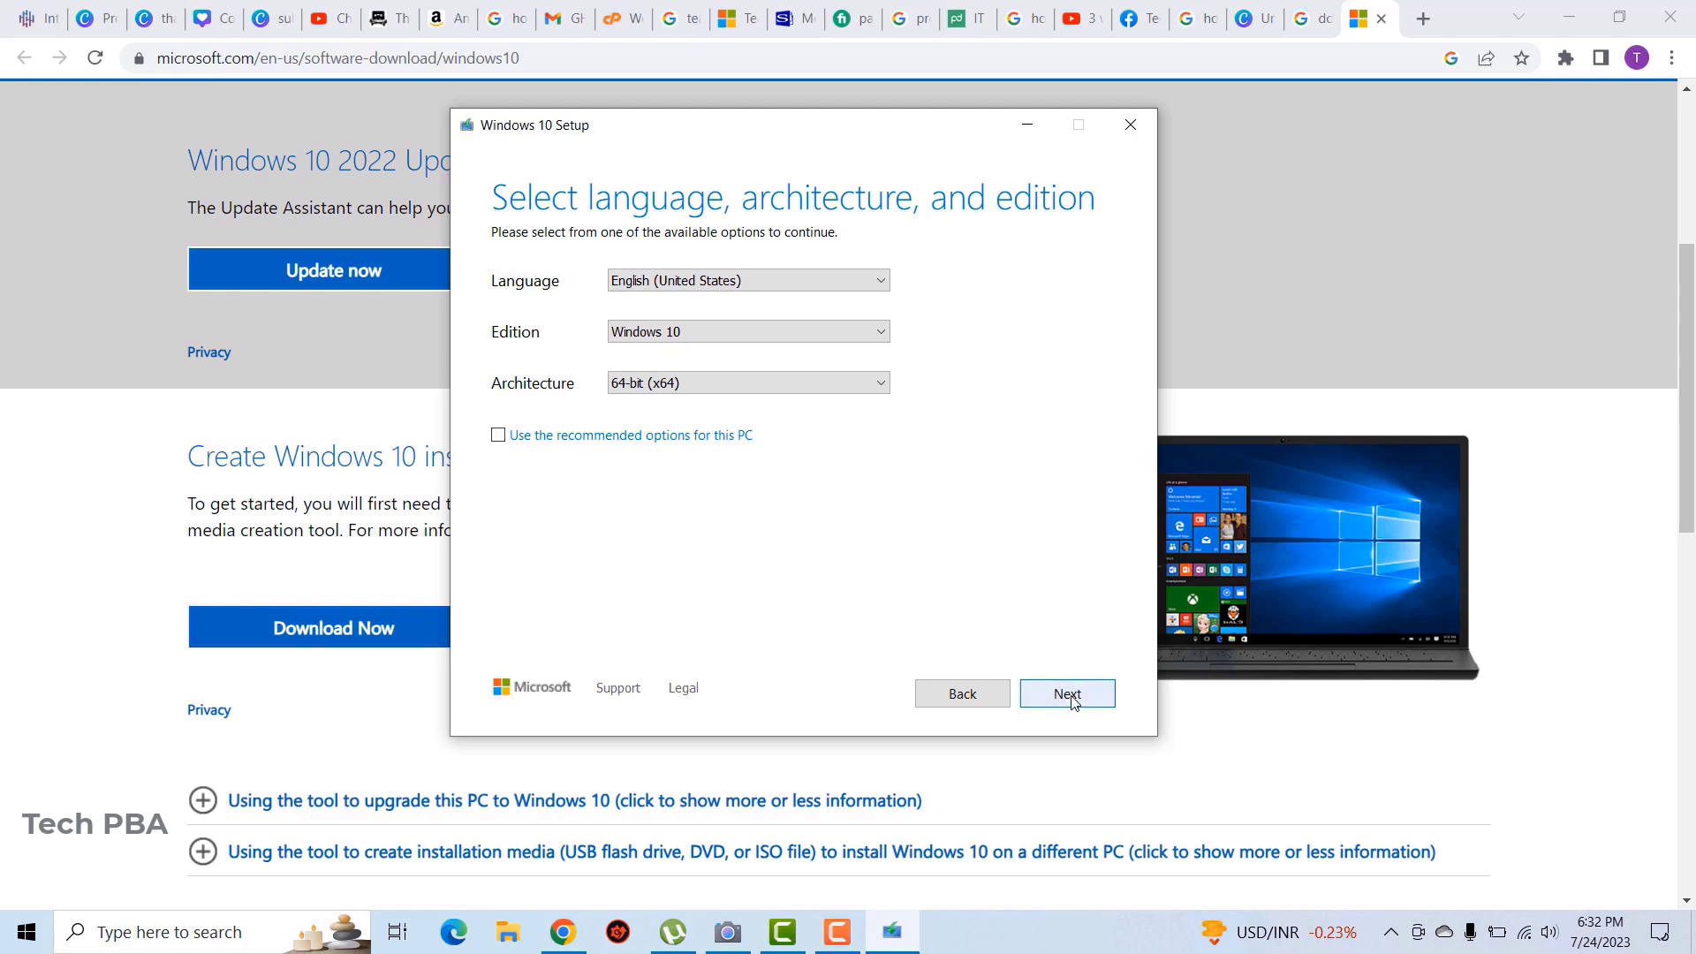
{"action": "left_click", "coordinate": [498, 436]}
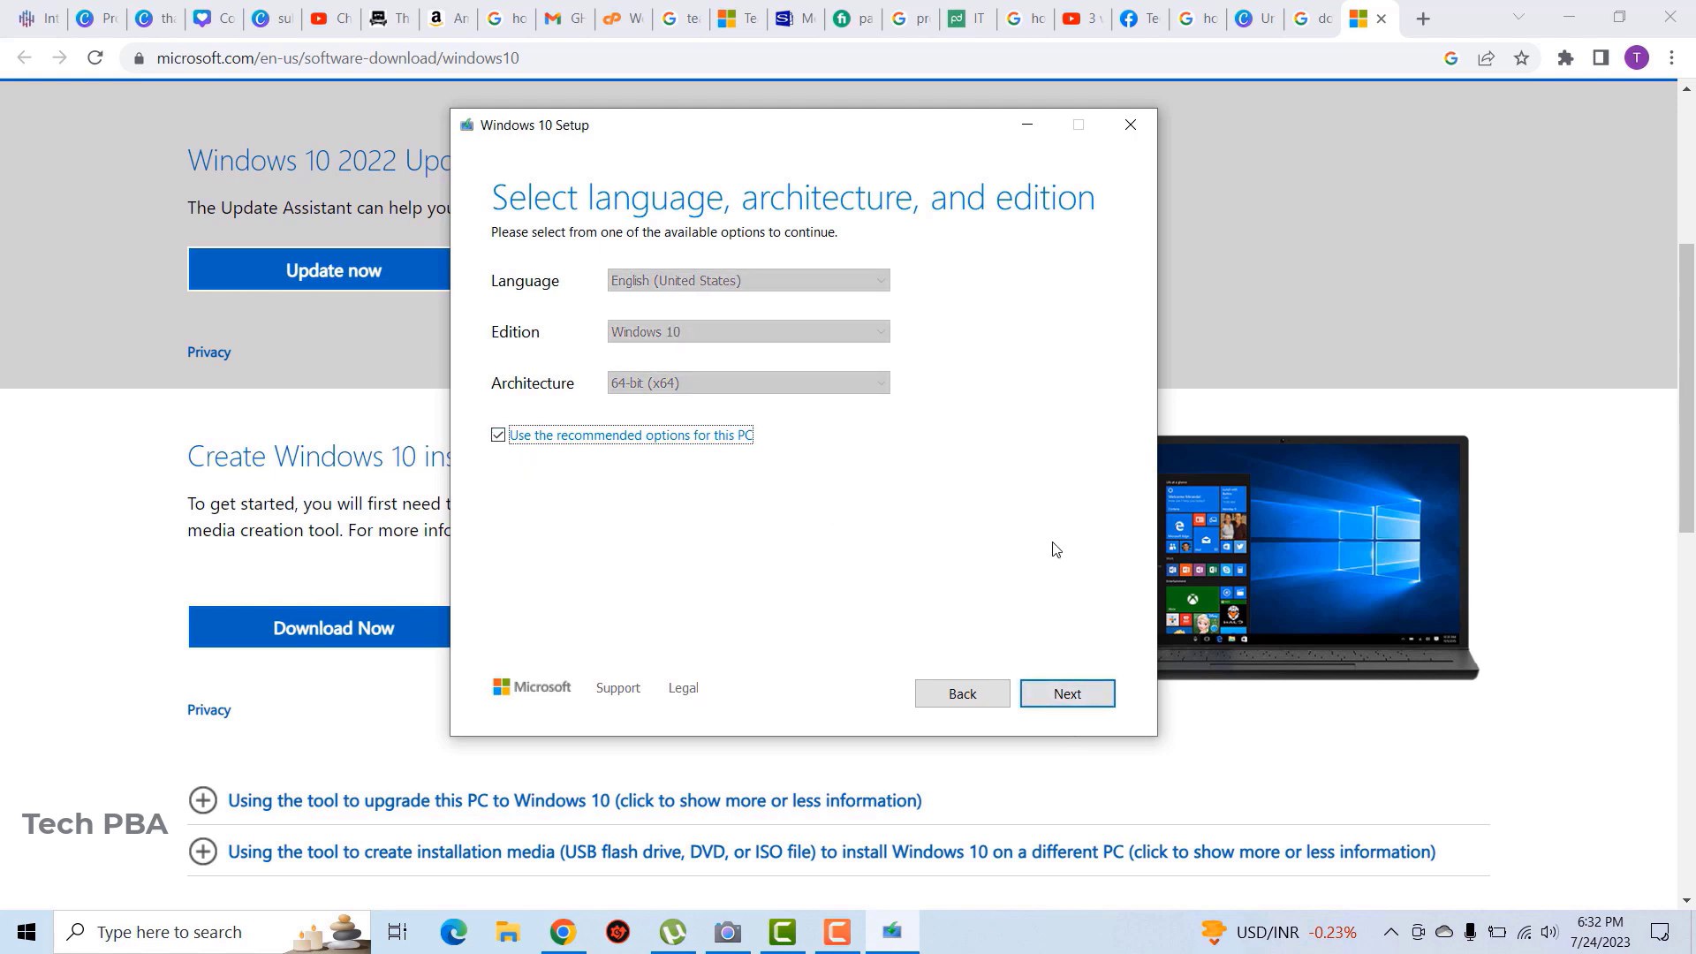
{"action": "left_click", "coordinate": [1078, 706]}
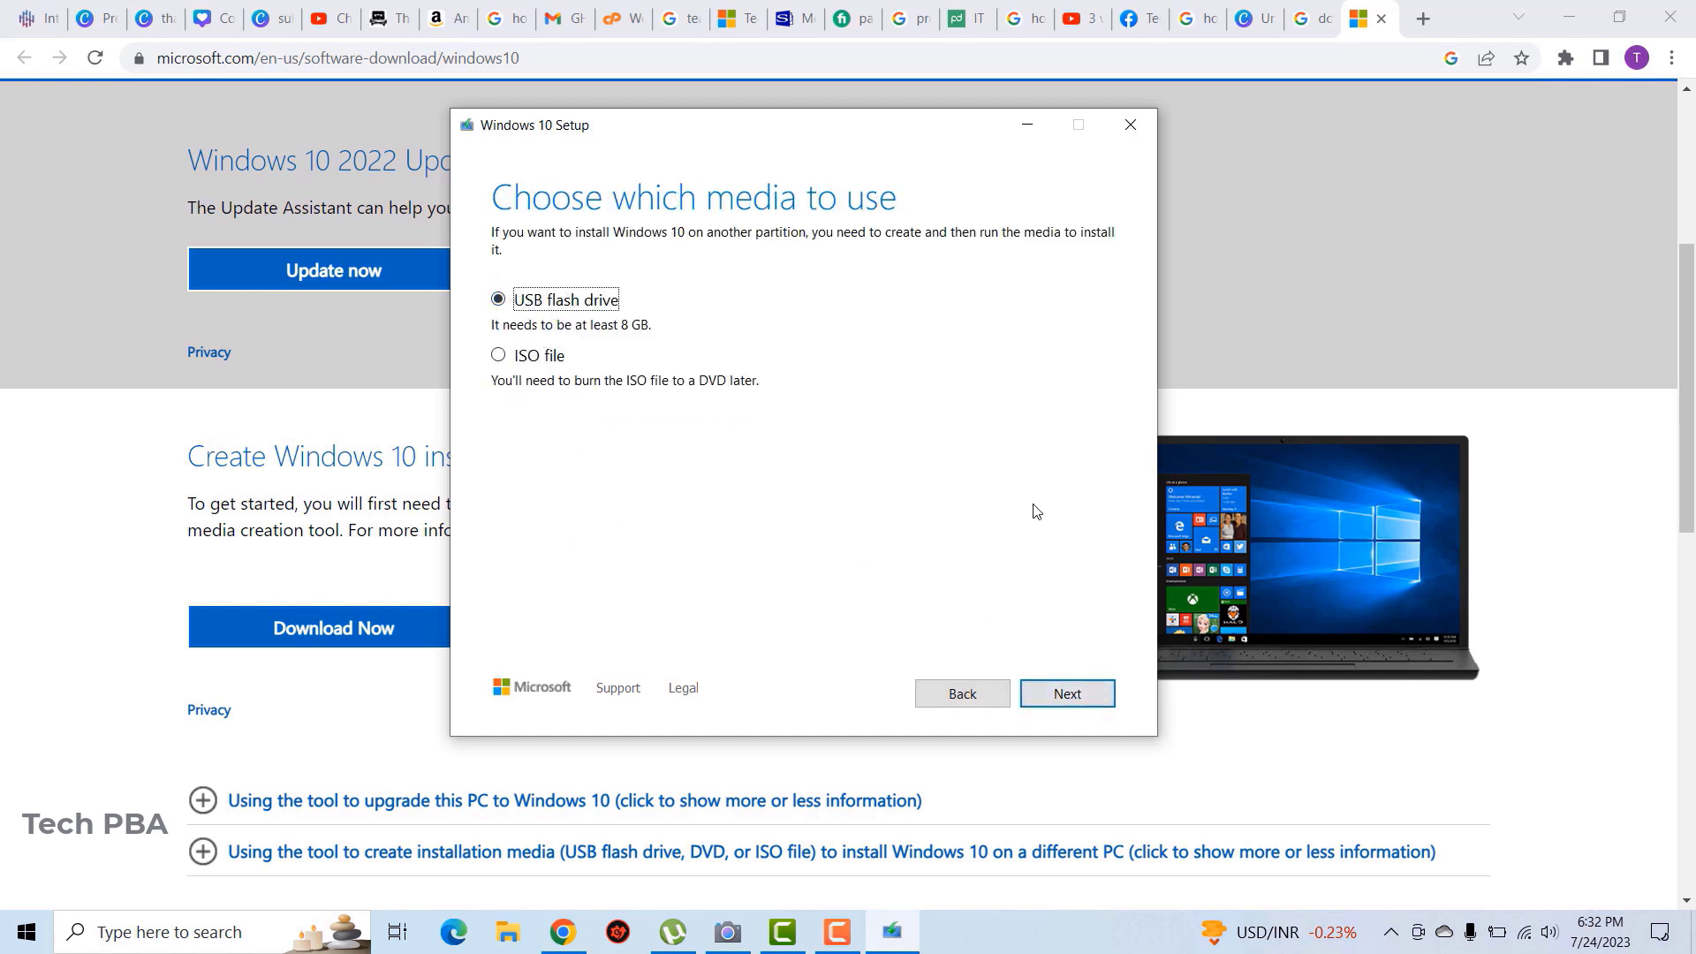
Write Windows 10 to the D: USB flash drive and close the tool when it finishes.
{"action": "left_click", "coordinate": [1070, 698]}
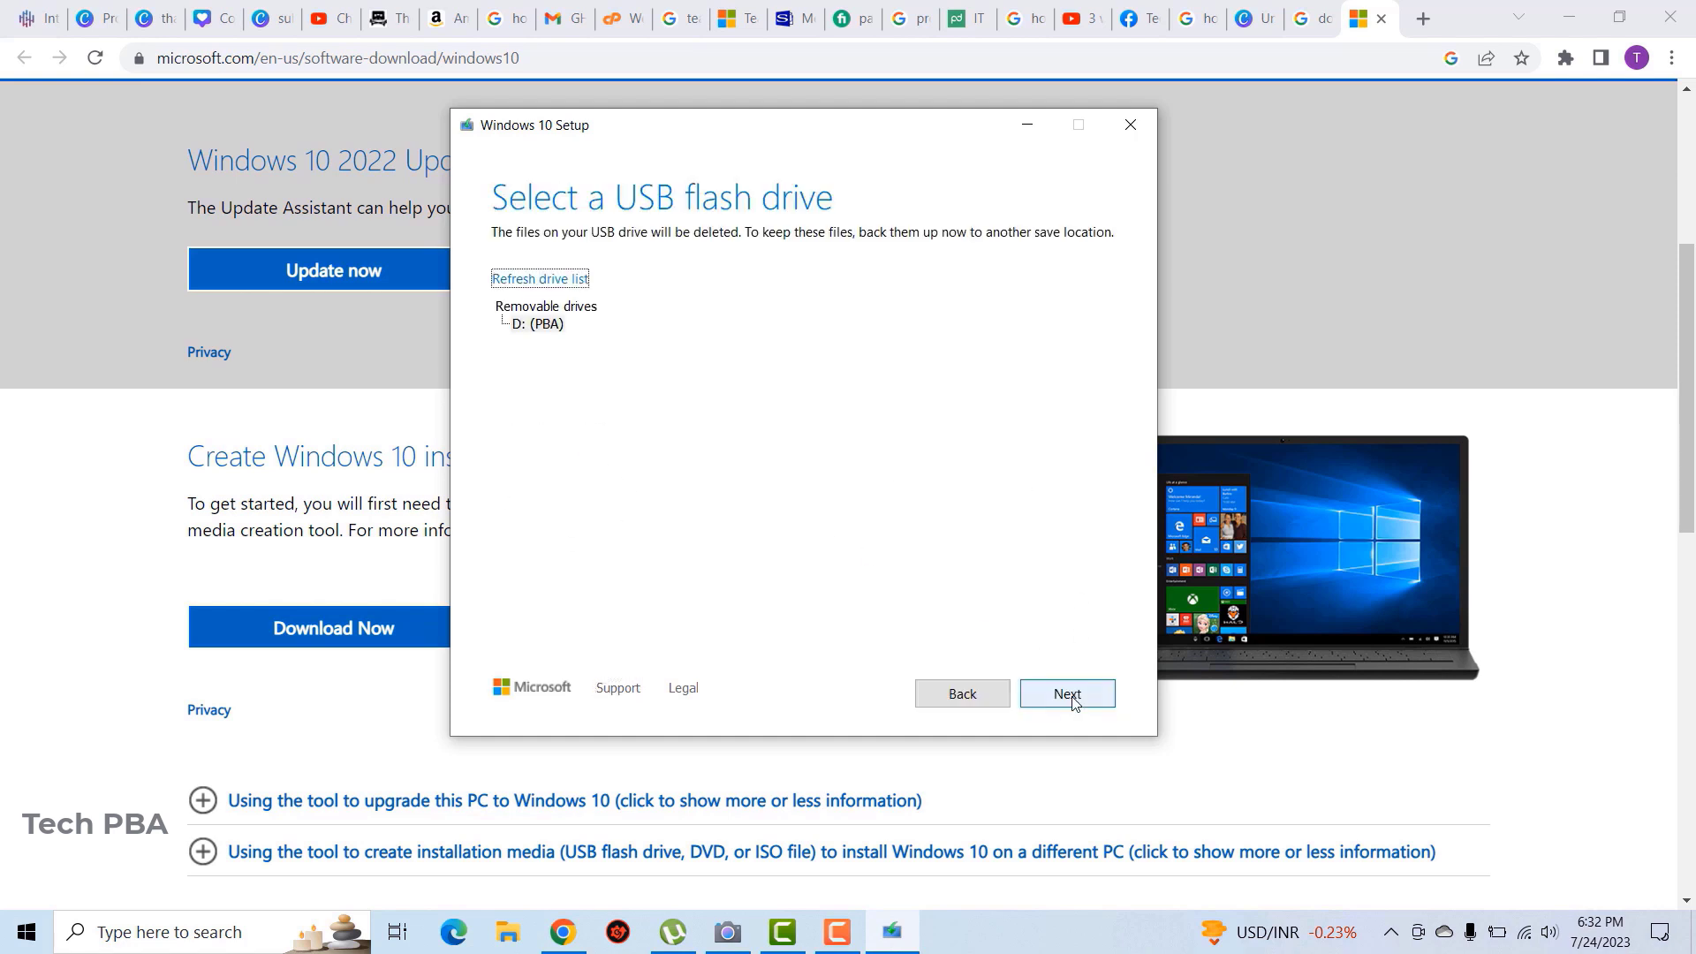
{"action": "left_click", "coordinate": [540, 325]}
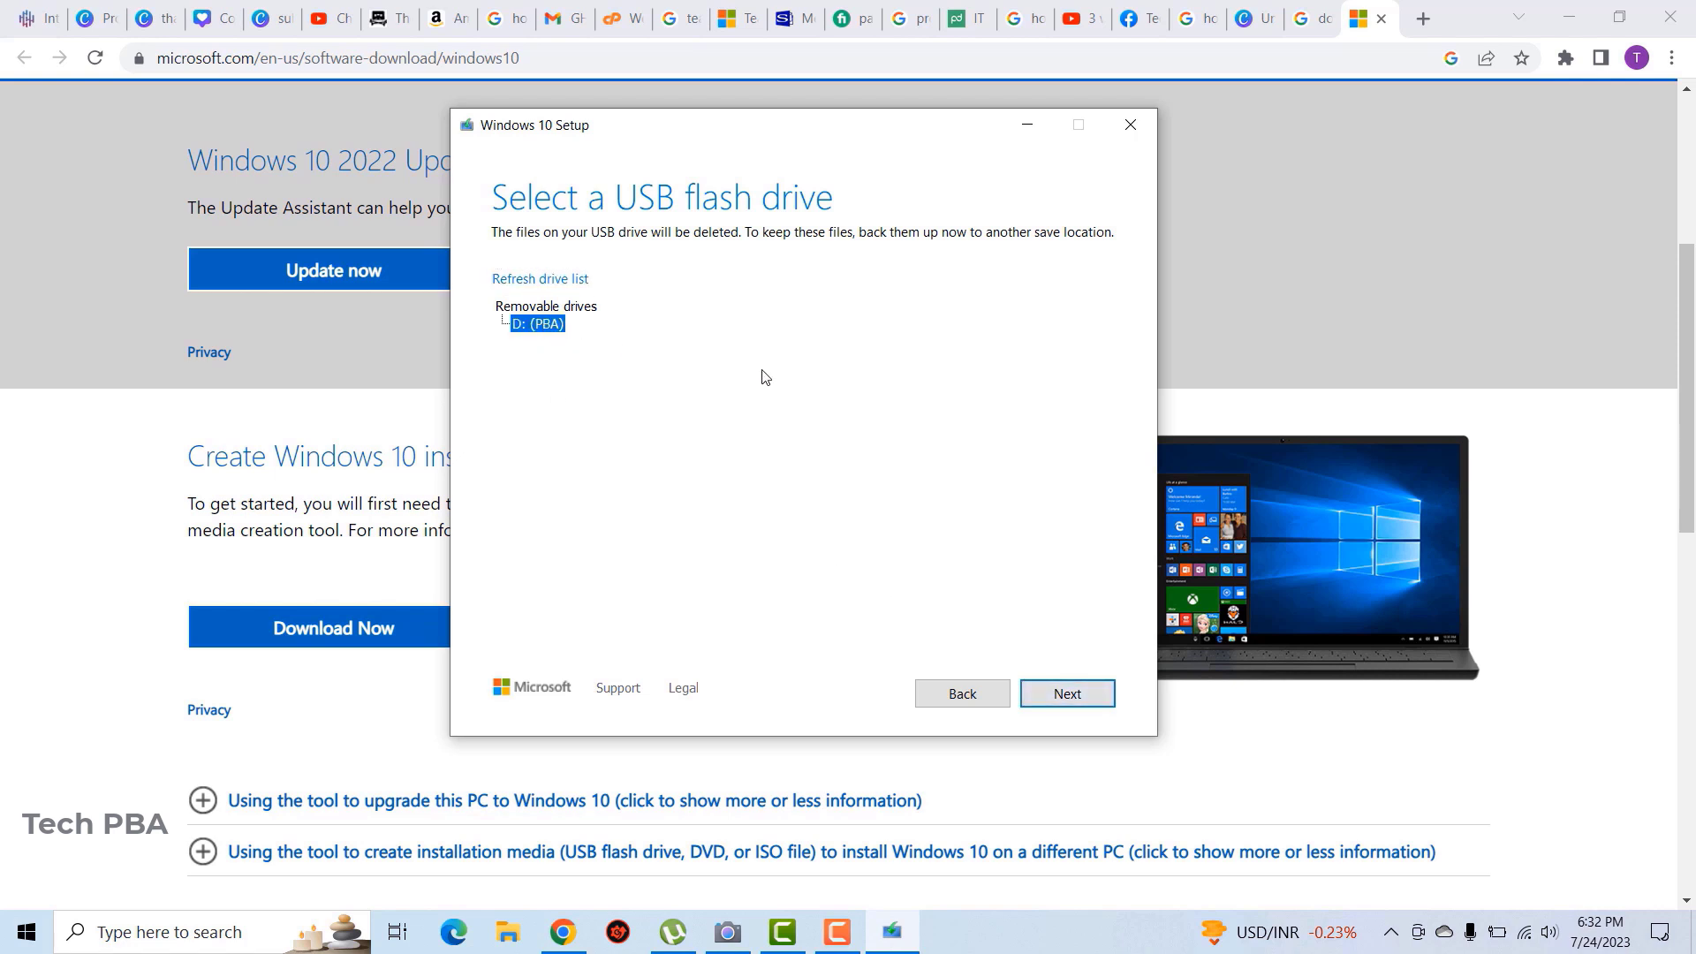
{"action": "left_click", "coordinate": [1089, 702]}
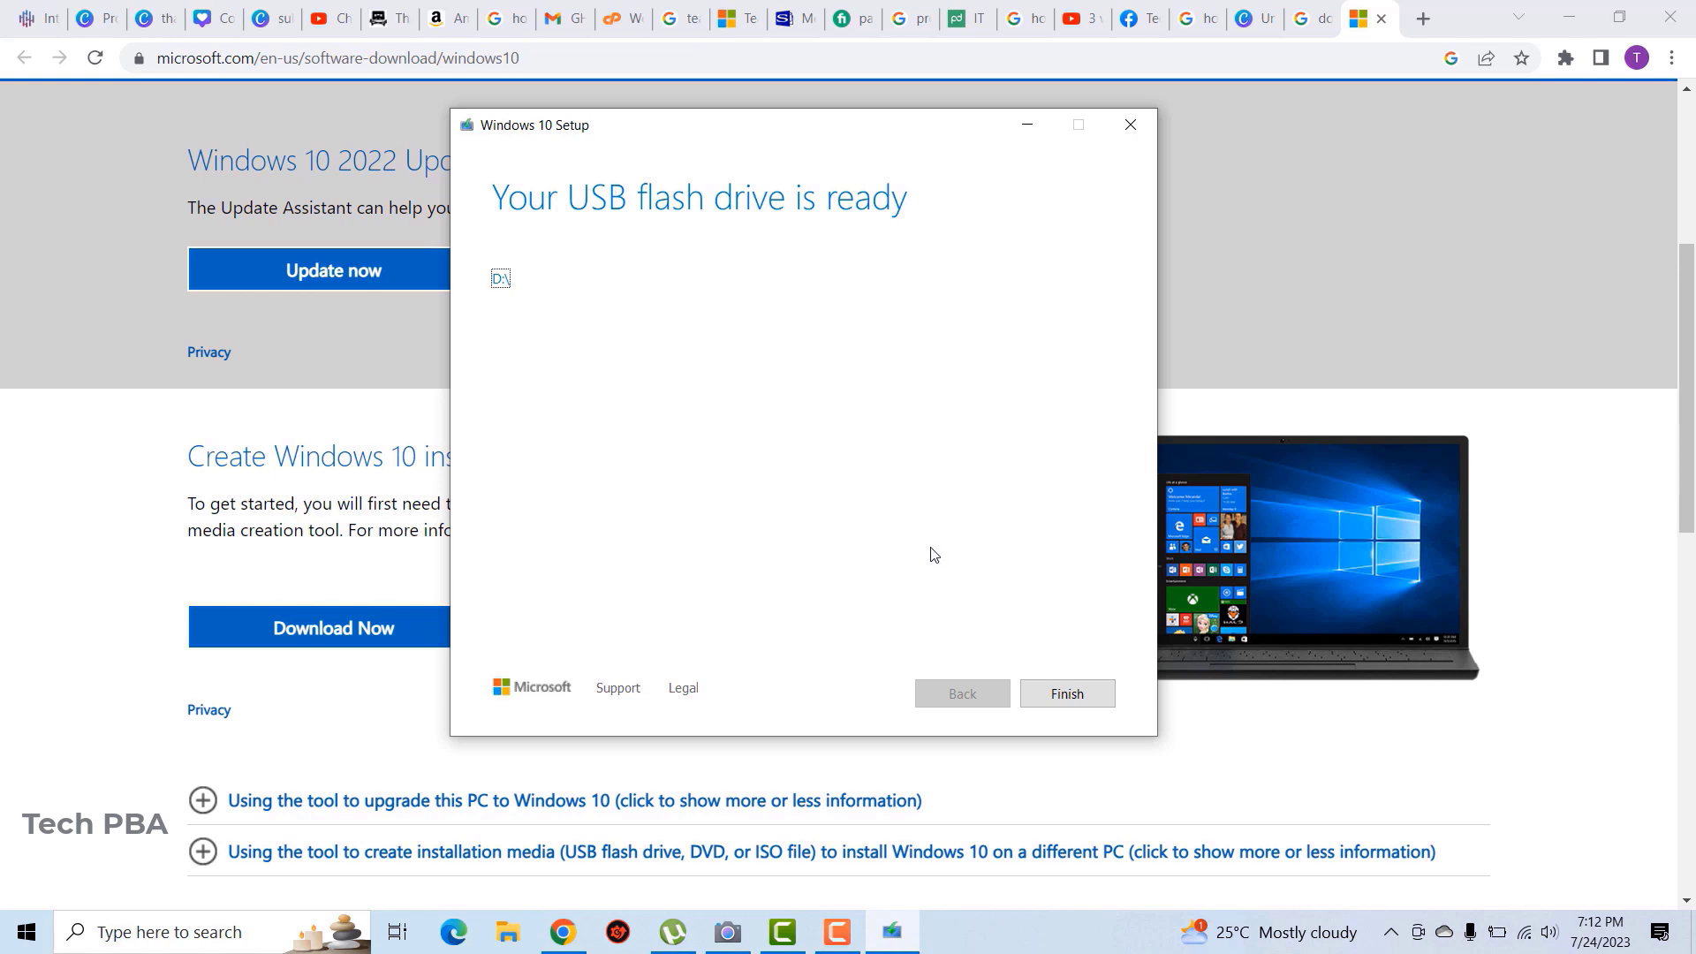
{"action": "left_click", "coordinate": [1066, 697]}
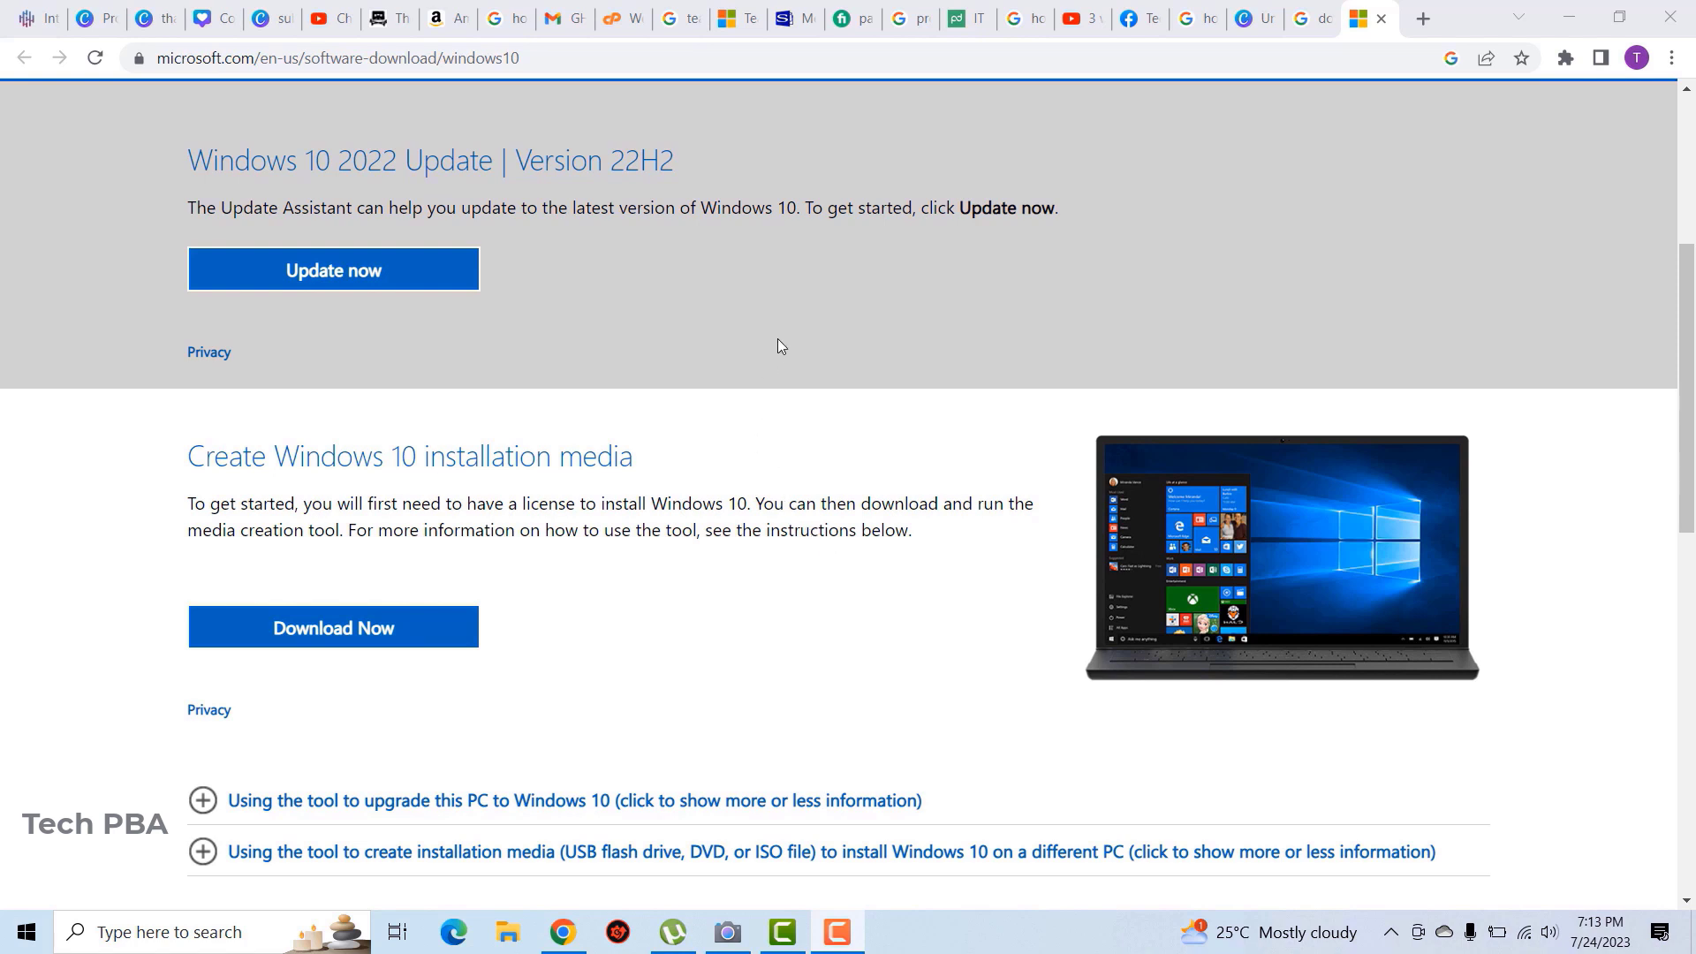
Browse ESD-USB (D:) in File Explorer and check its boot, efi, sources and setup files.
{"action": "left_click", "coordinate": [510, 933]}
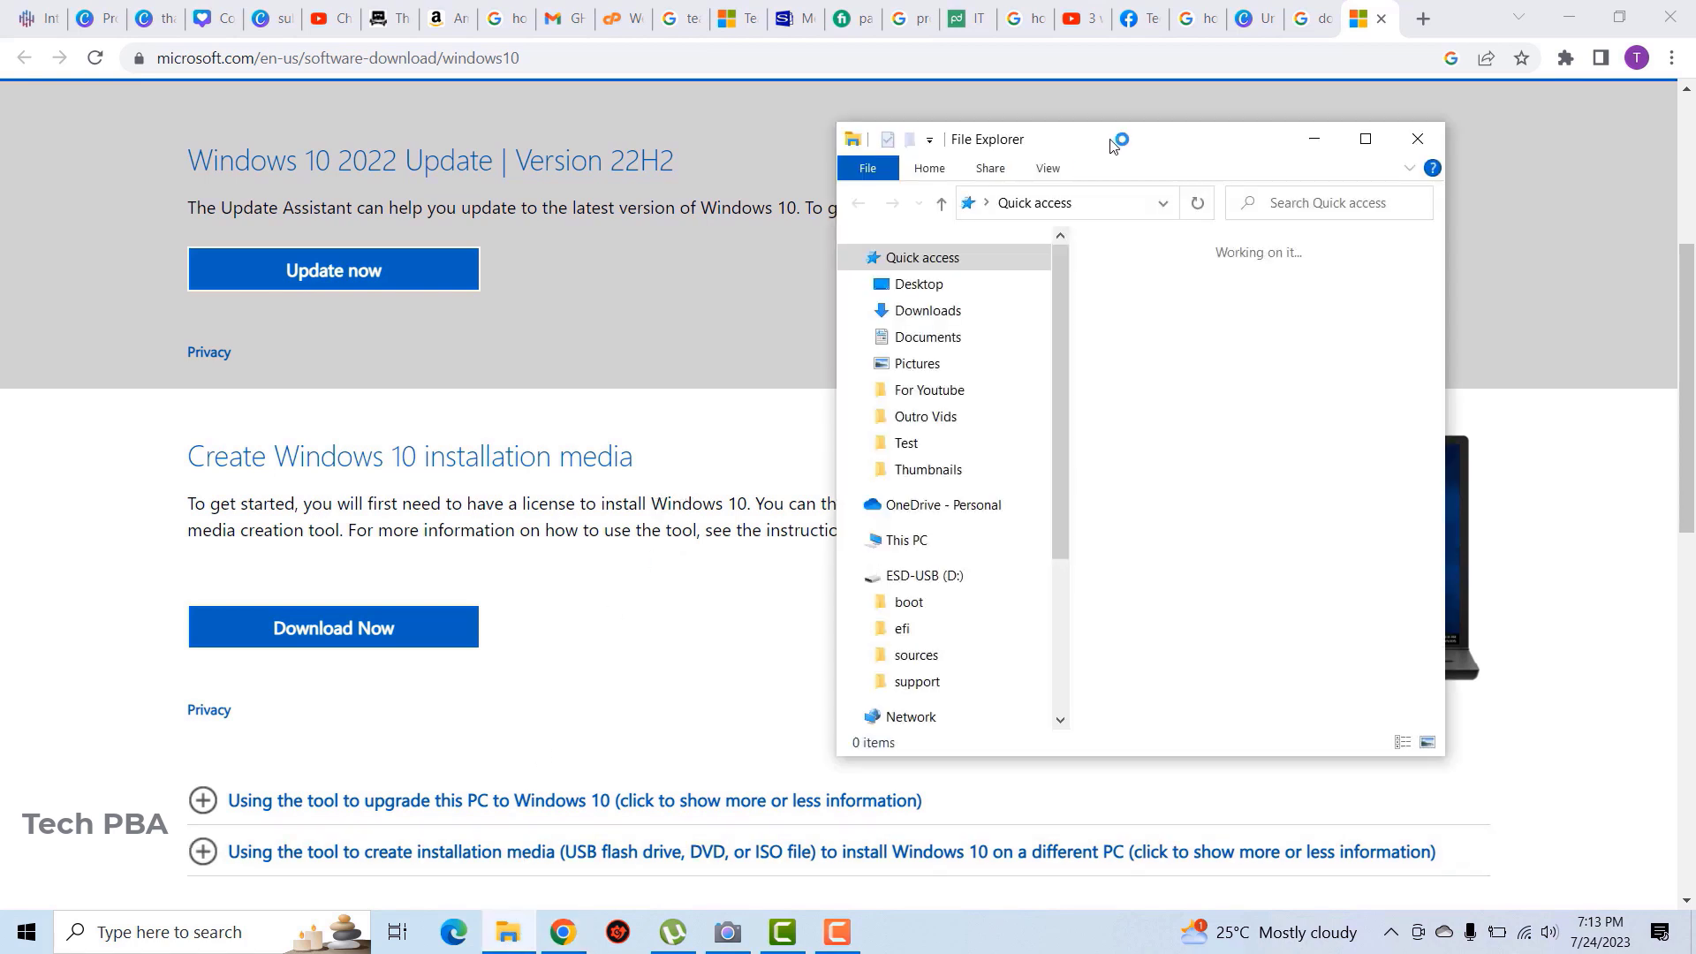
{"action": "left_click_drag", "start_coordinate": [1111, 144], "coordinate": [767, 116]}
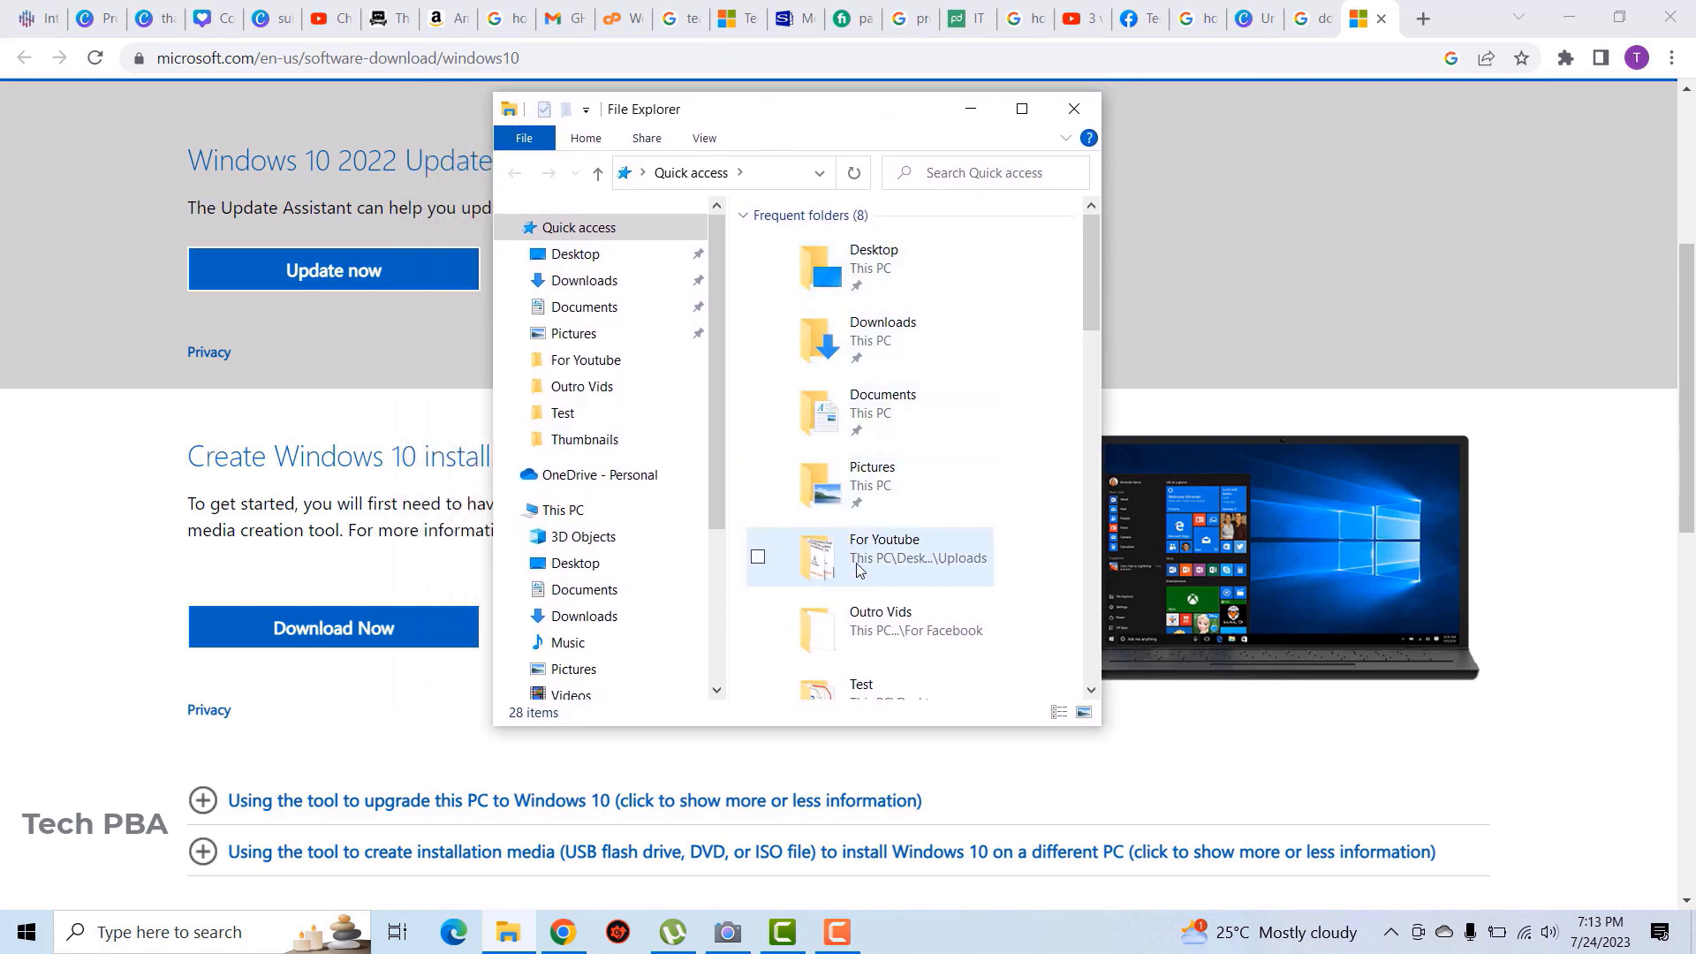
{"action": "left_click", "coordinate": [719, 590]}
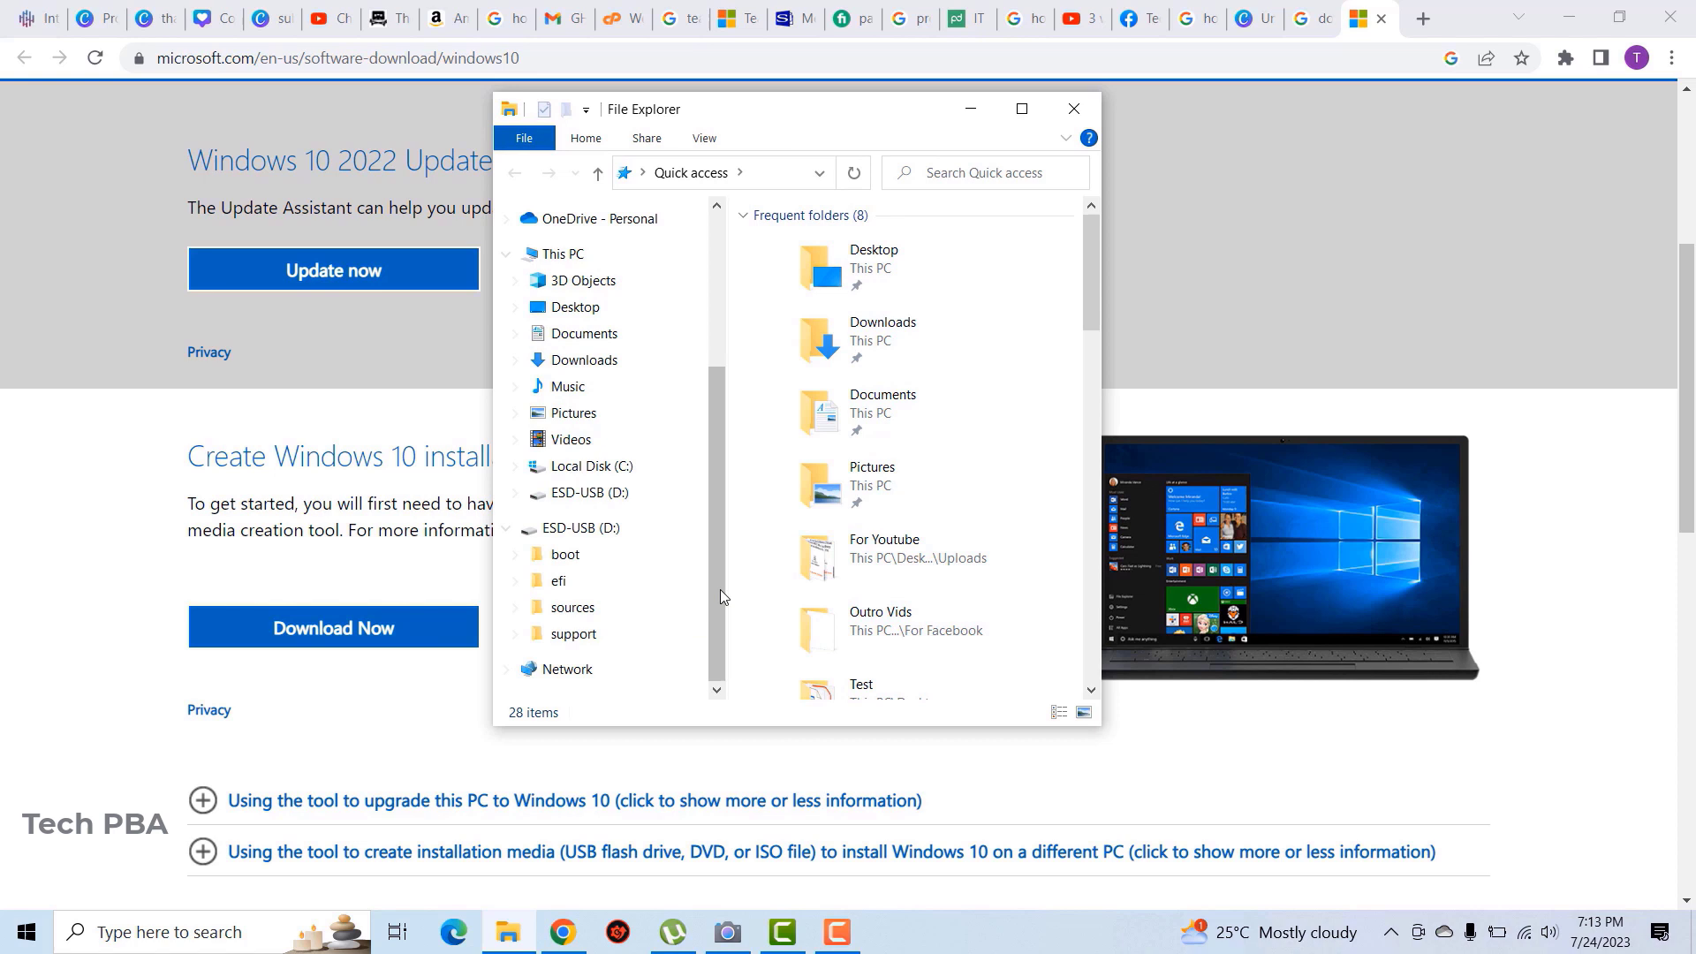
{"action": "left_click", "coordinate": [570, 528]}
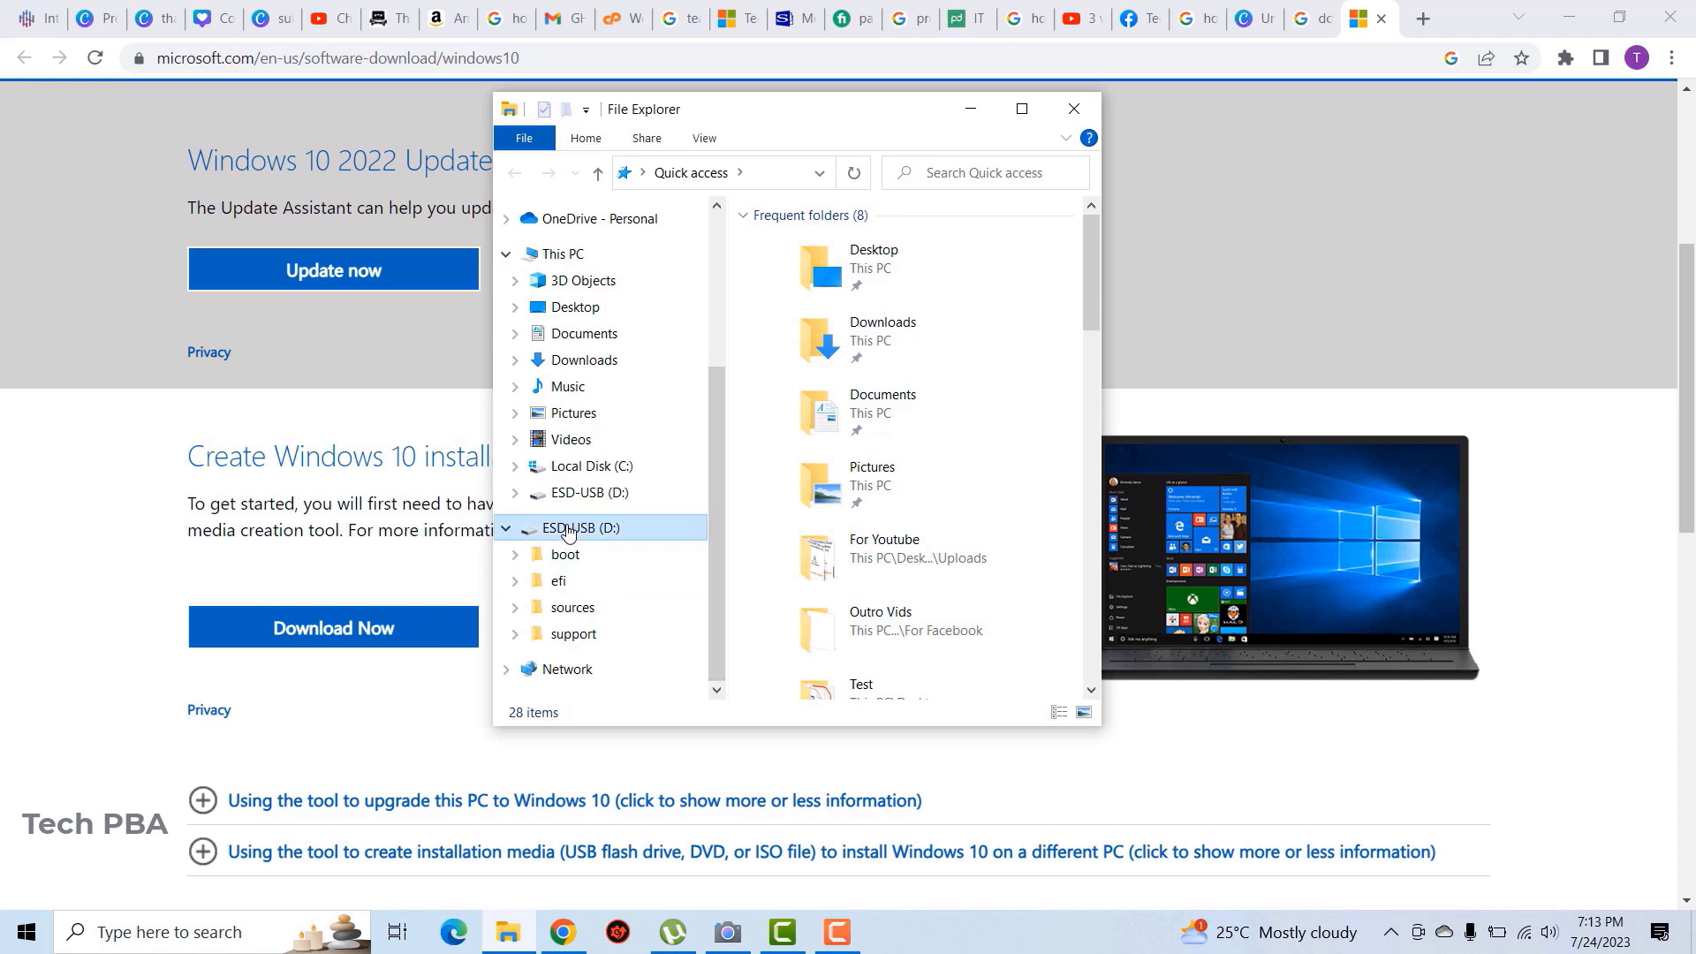
{"action": "left_click_drag", "start_coordinate": [801, 525], "coordinate": [820, 244]}
{"action": "left_click", "coordinate": [890, 588]}
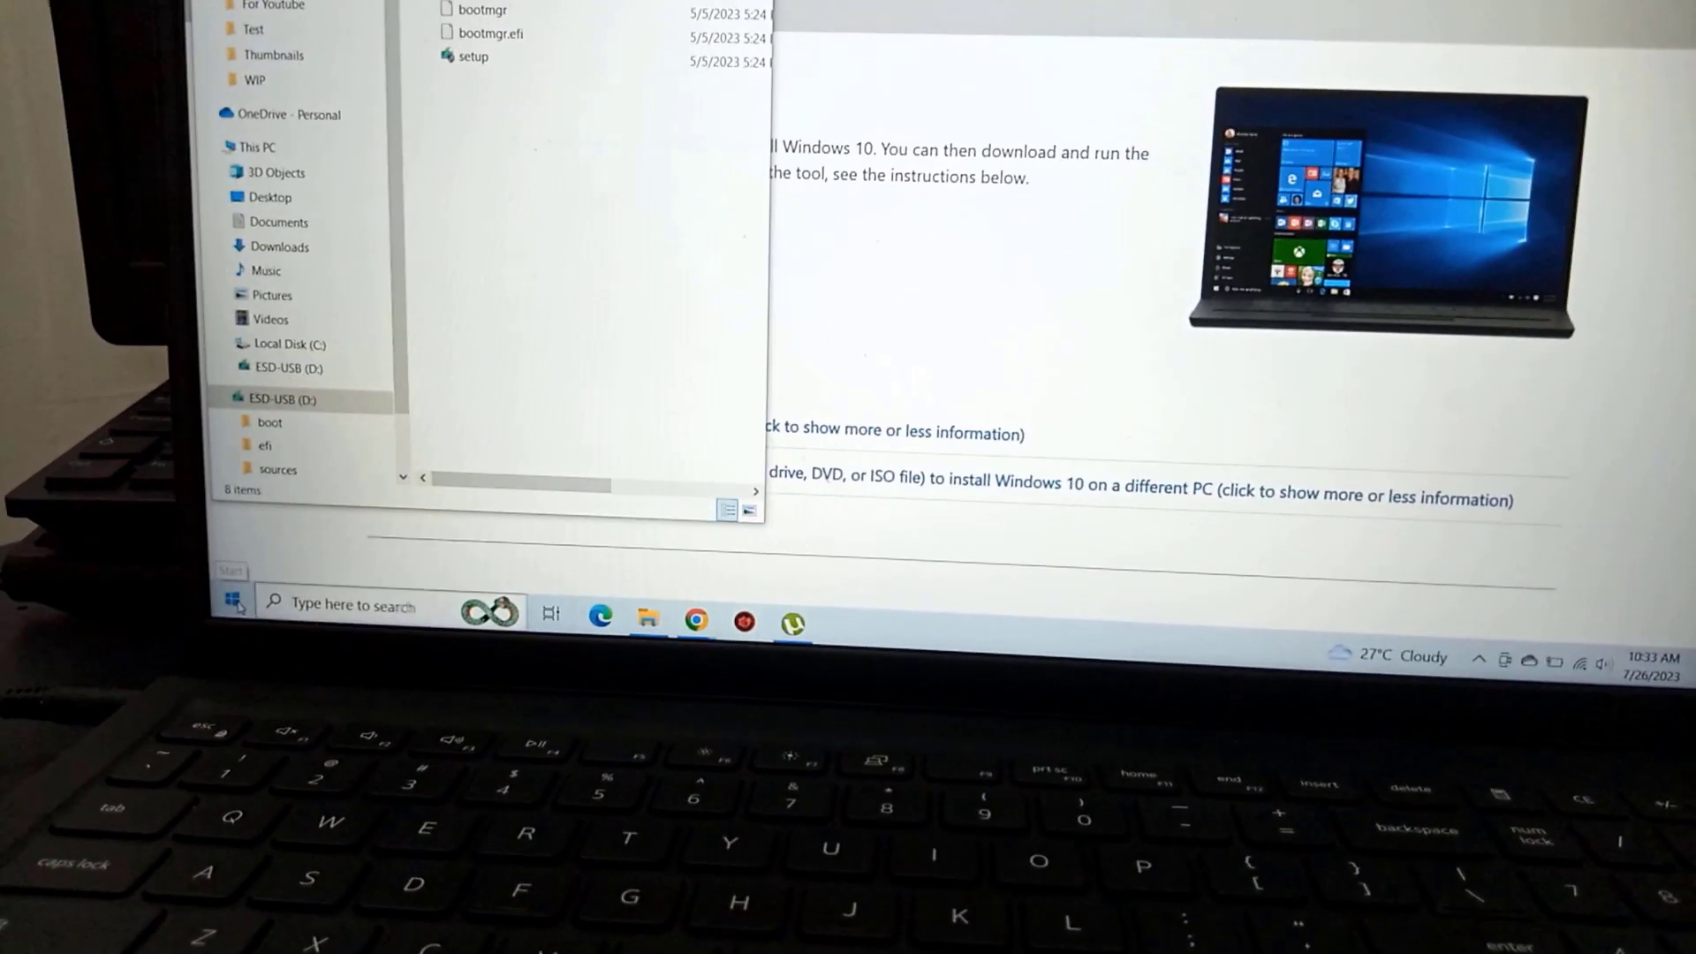
Restart the computer from the Start menu's Power options.
{"action": "left_click", "coordinate": [235, 605]}
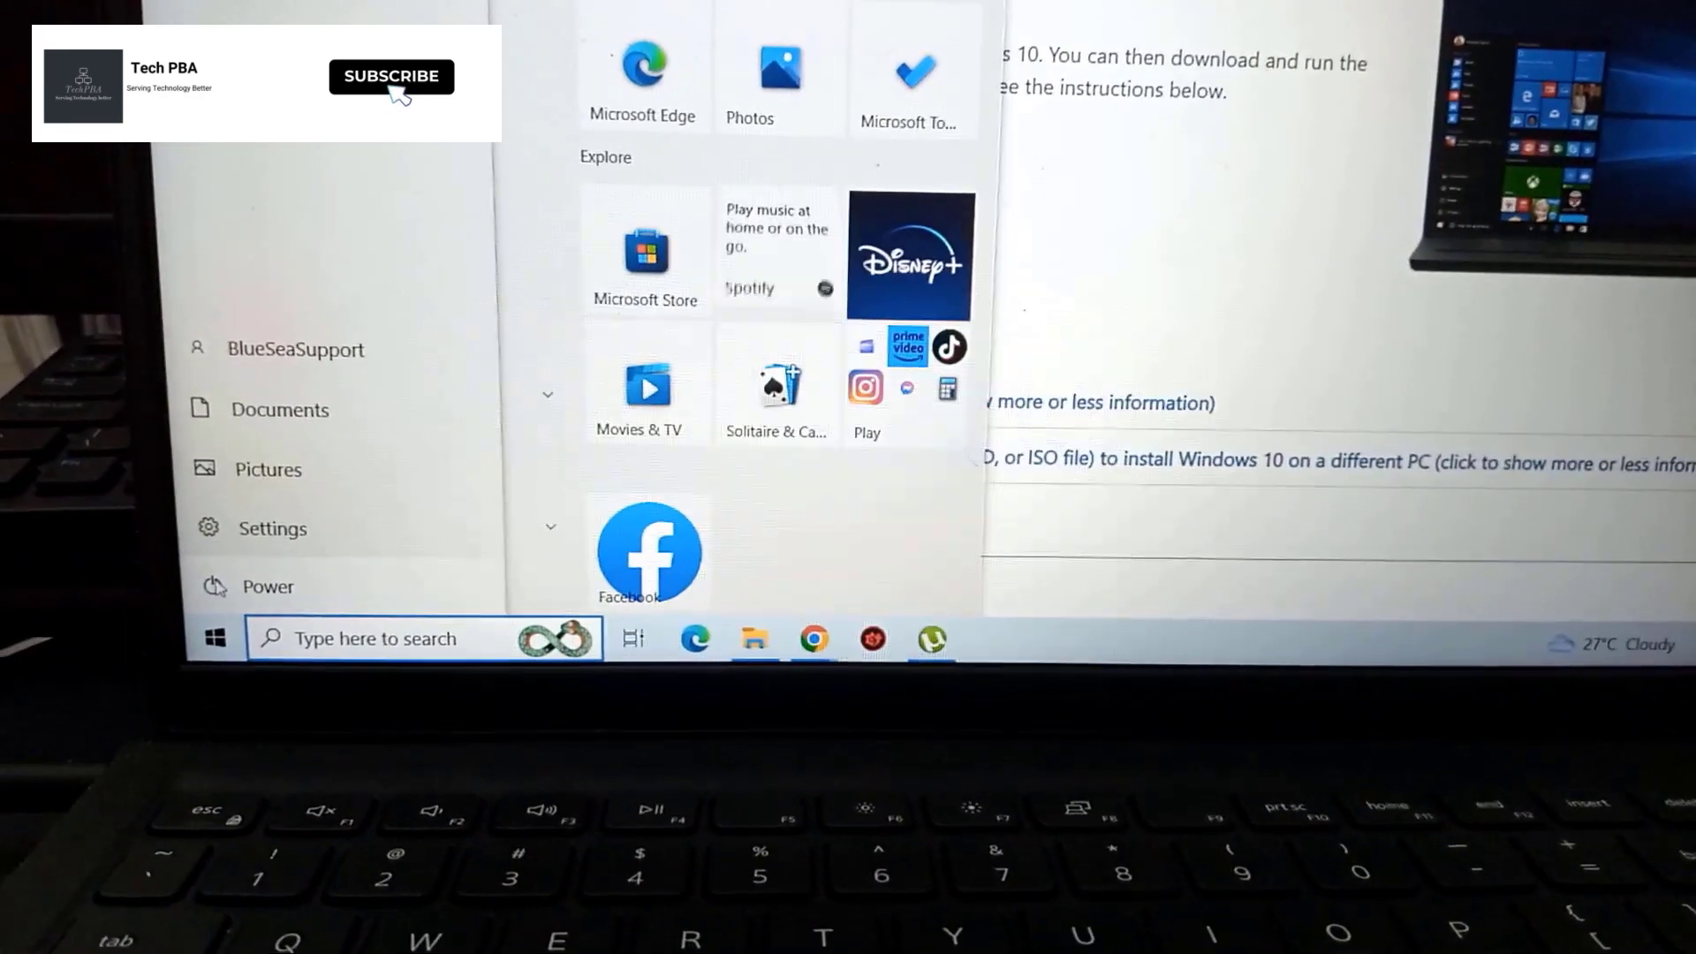
{"action": "left_click", "coordinate": [269, 536]}
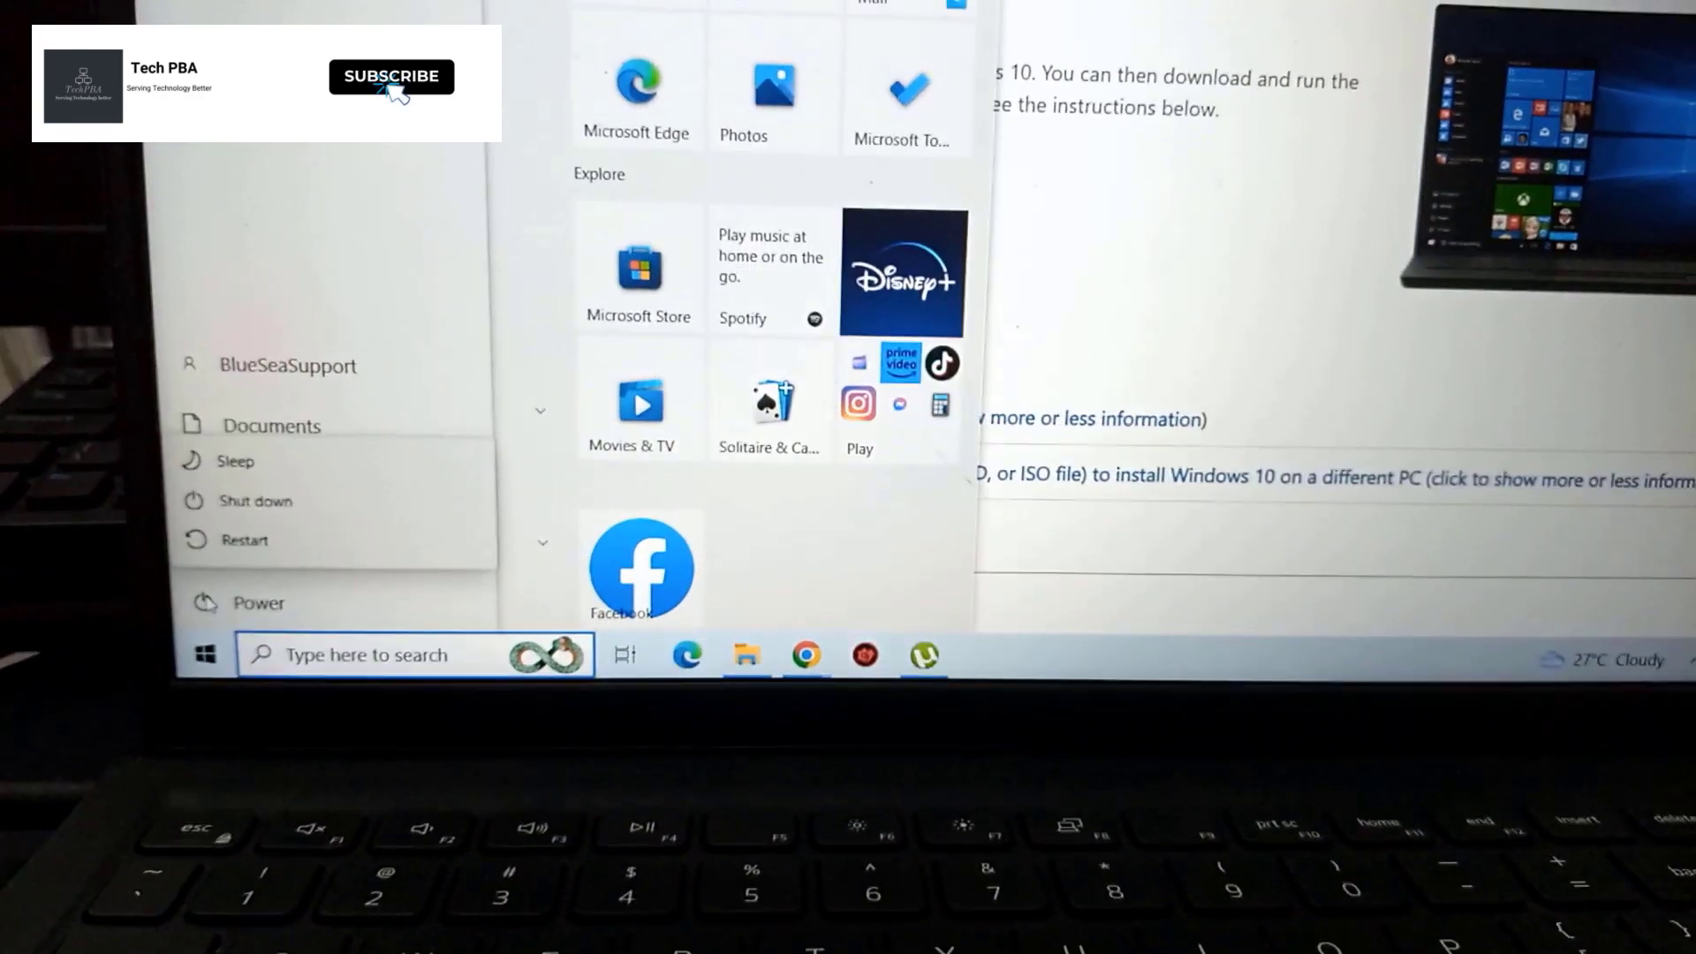
{"action": "left_click", "coordinate": [301, 543]}
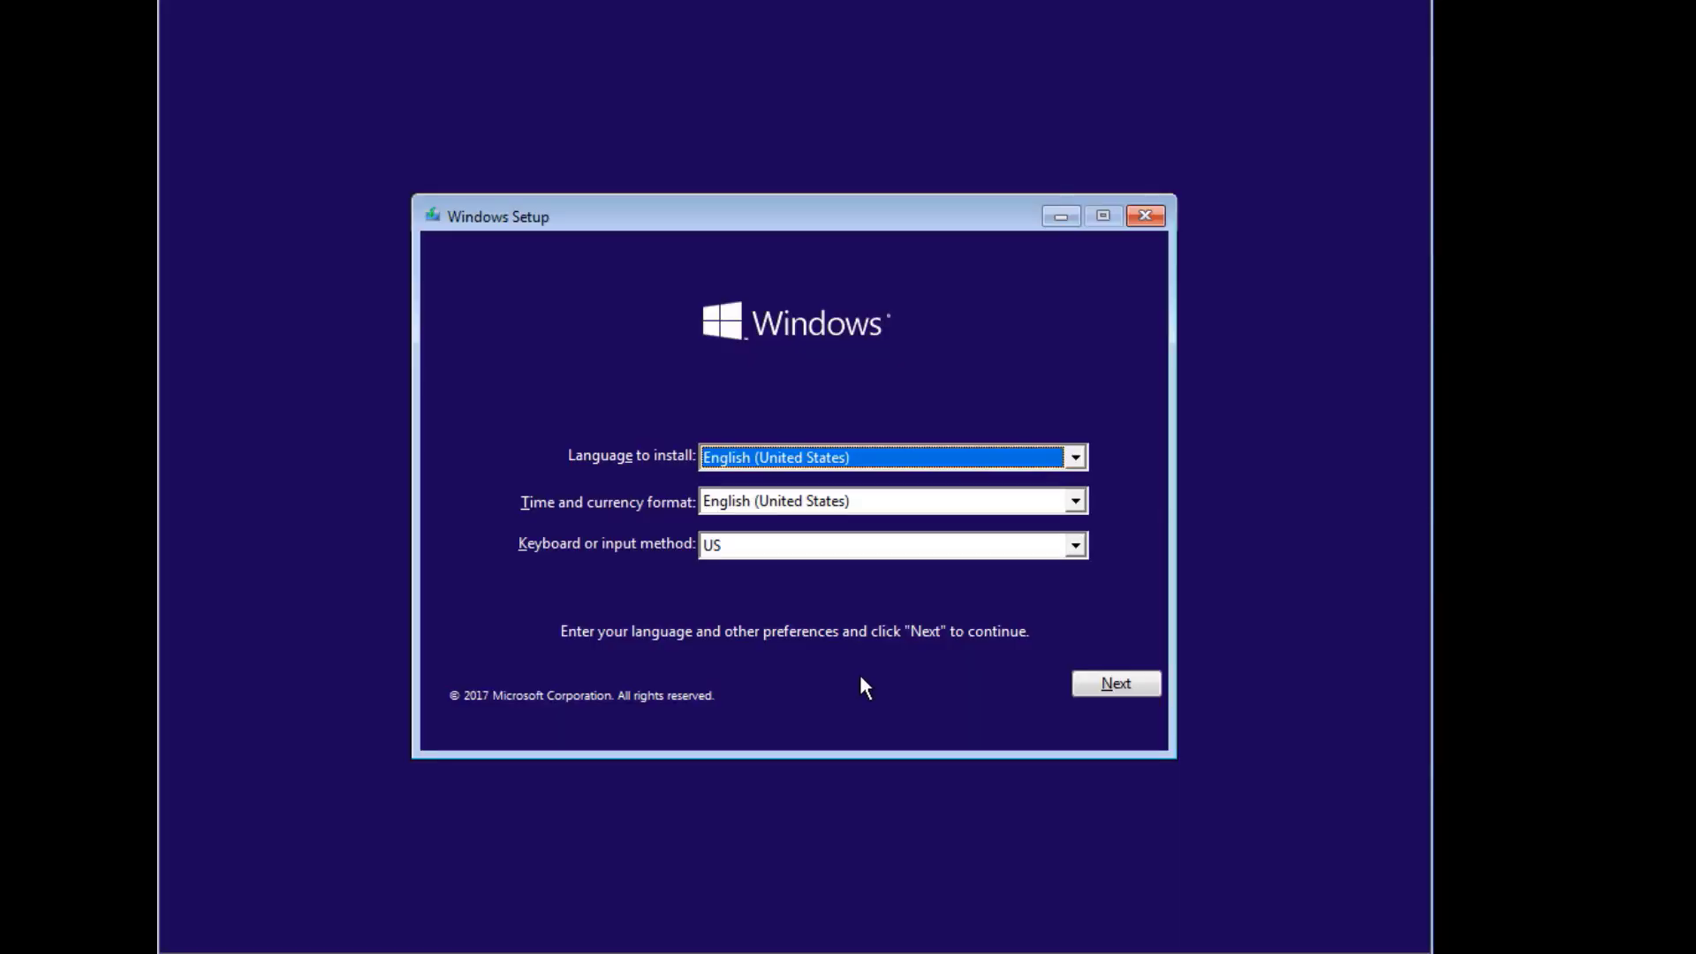
Keep English (United States) settings, accept the license terms and choose a Custom install.
{"action": "left_click", "coordinate": [1117, 683]}
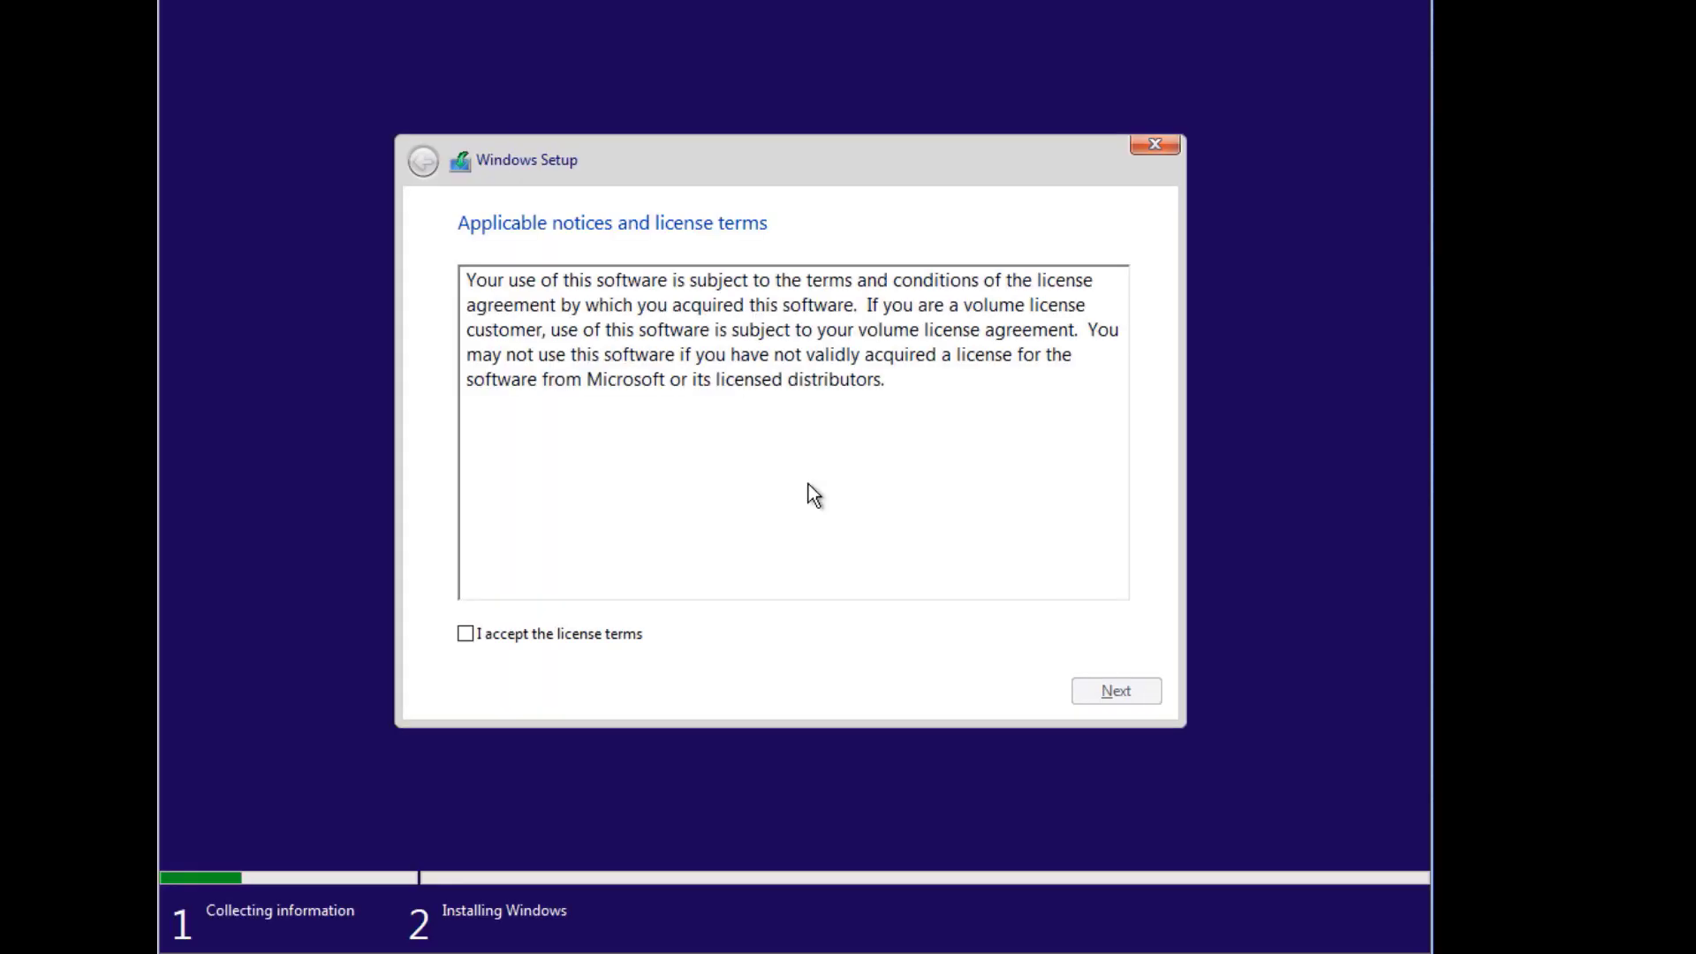
{"action": "left_click", "coordinate": [465, 636]}
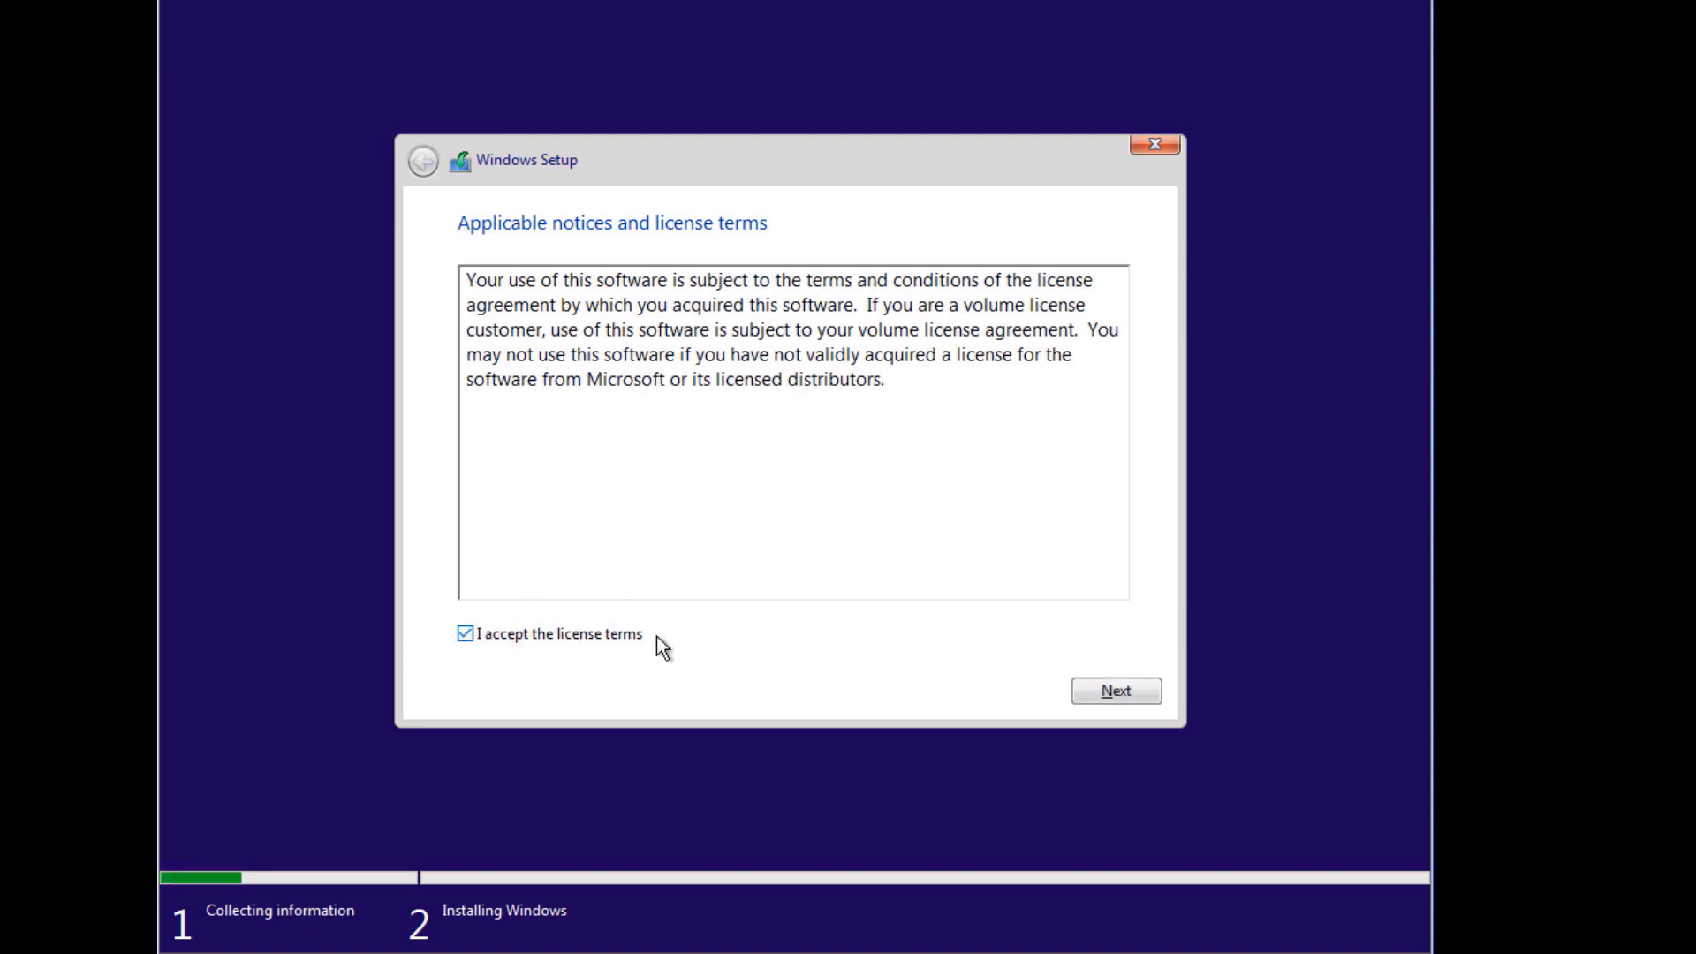
{"action": "left_click", "coordinate": [1129, 692]}
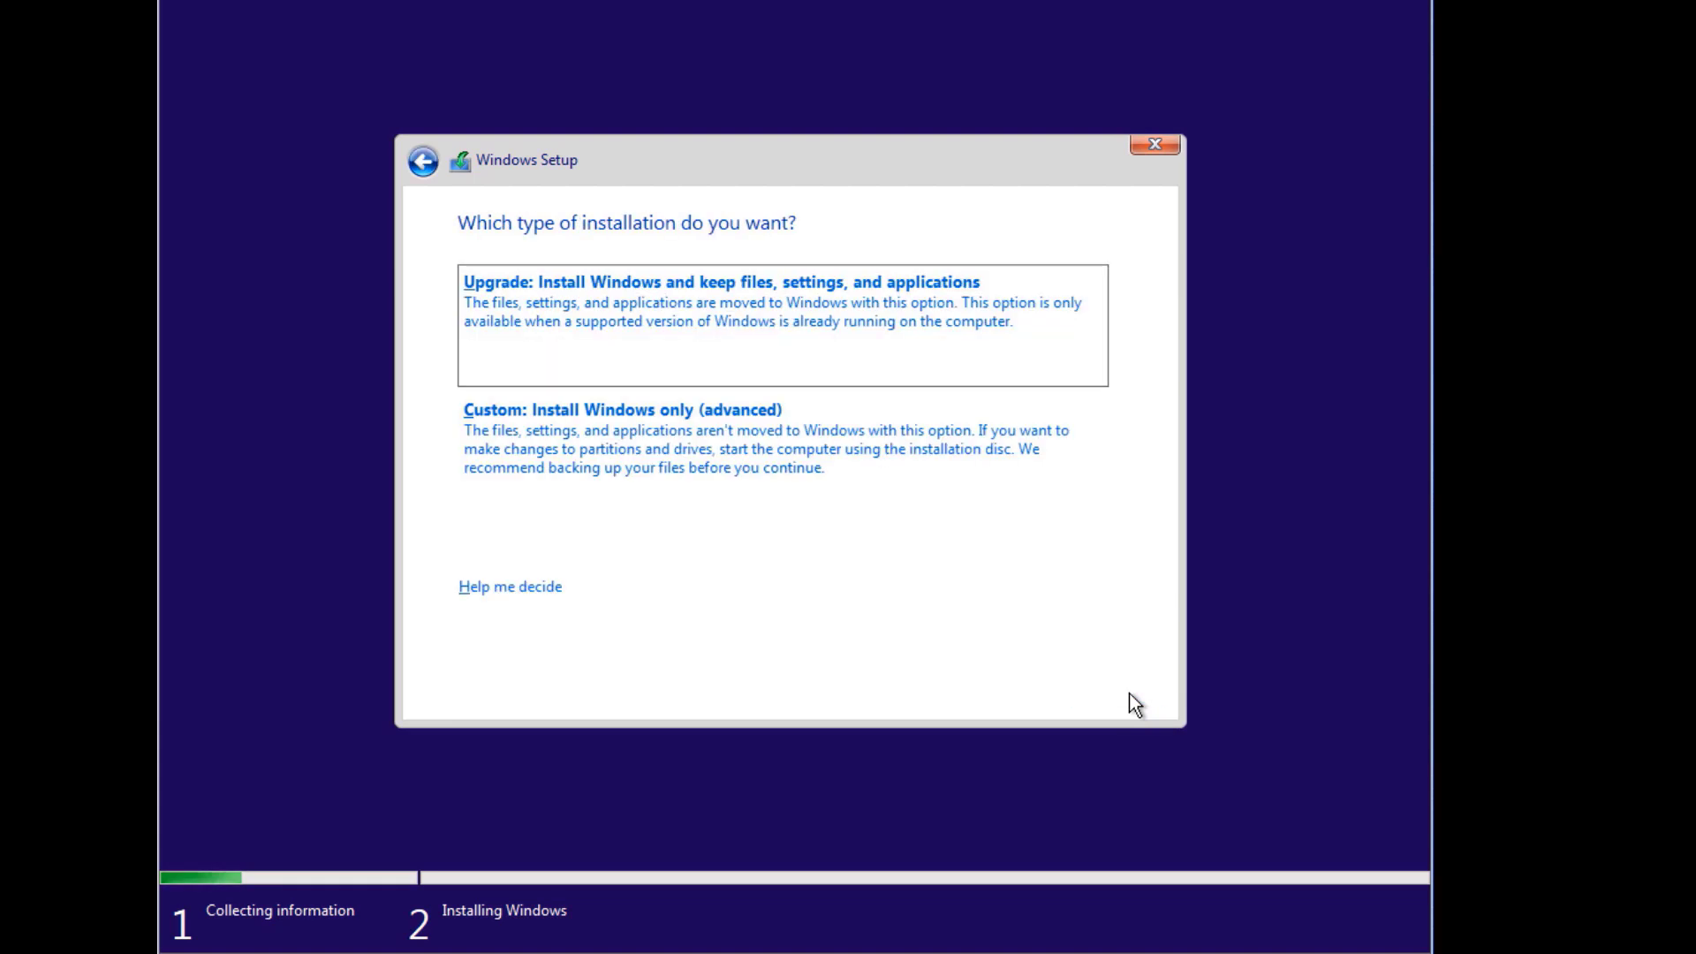
{"action": "left_click", "coordinate": [648, 447]}
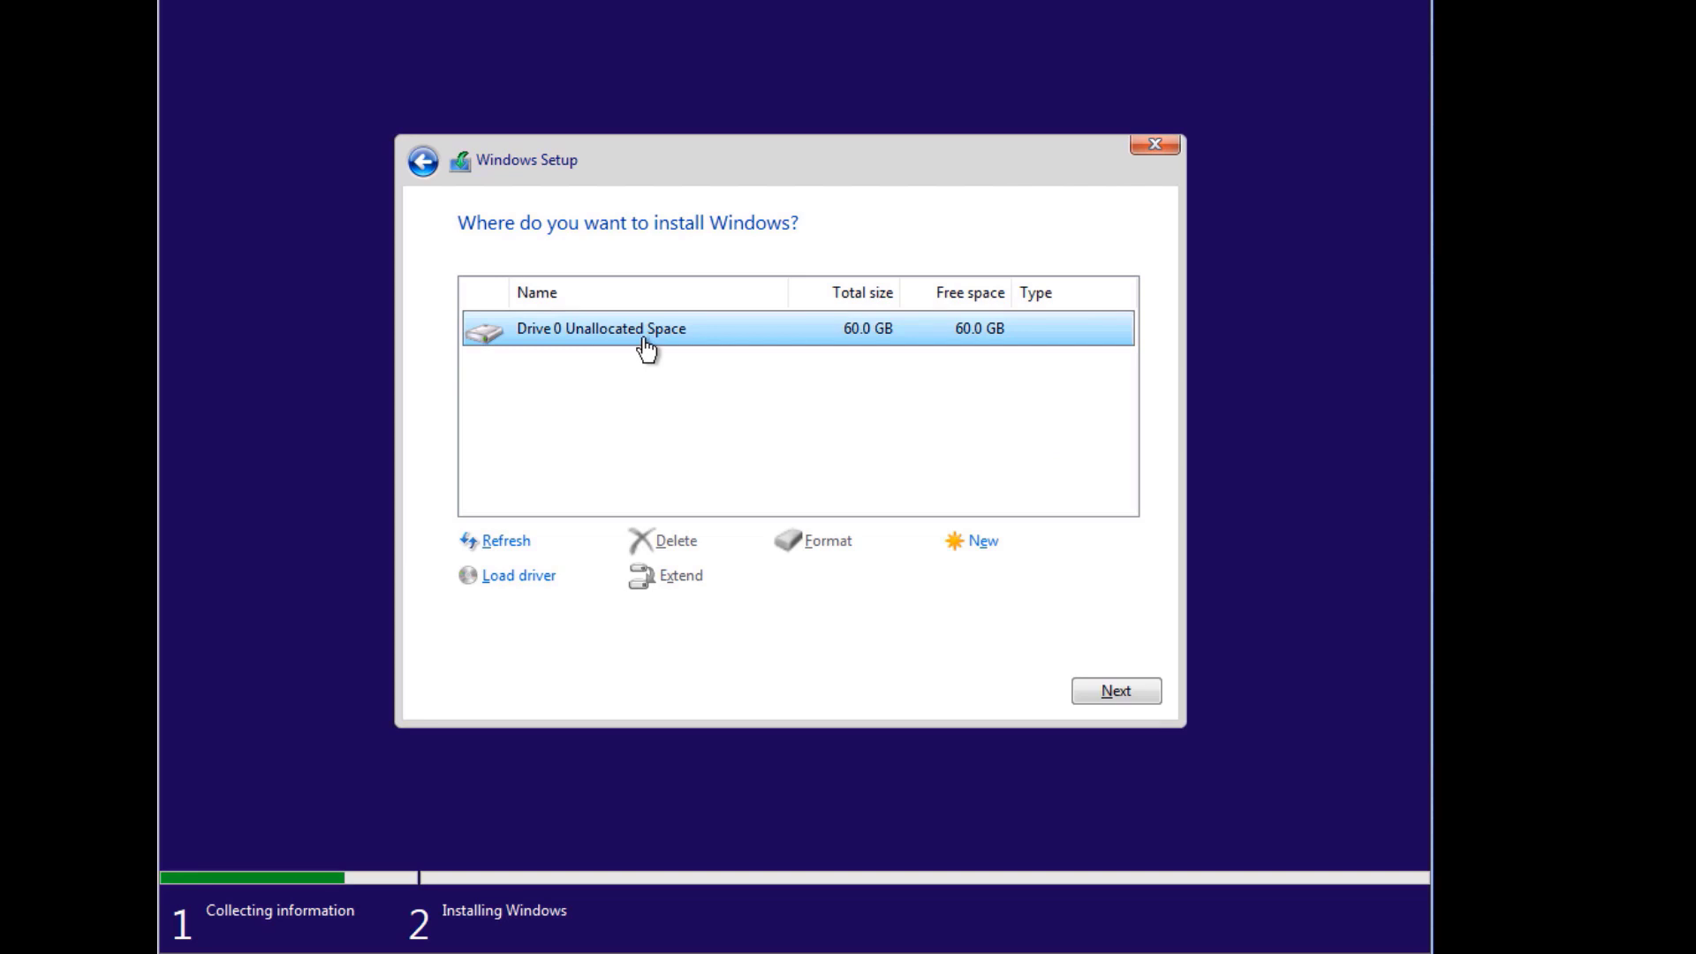
Create a 61440 MB partition on Drive 0, format Partition 2 and install Windows there.
{"action": "left_click", "coordinate": [982, 546]}
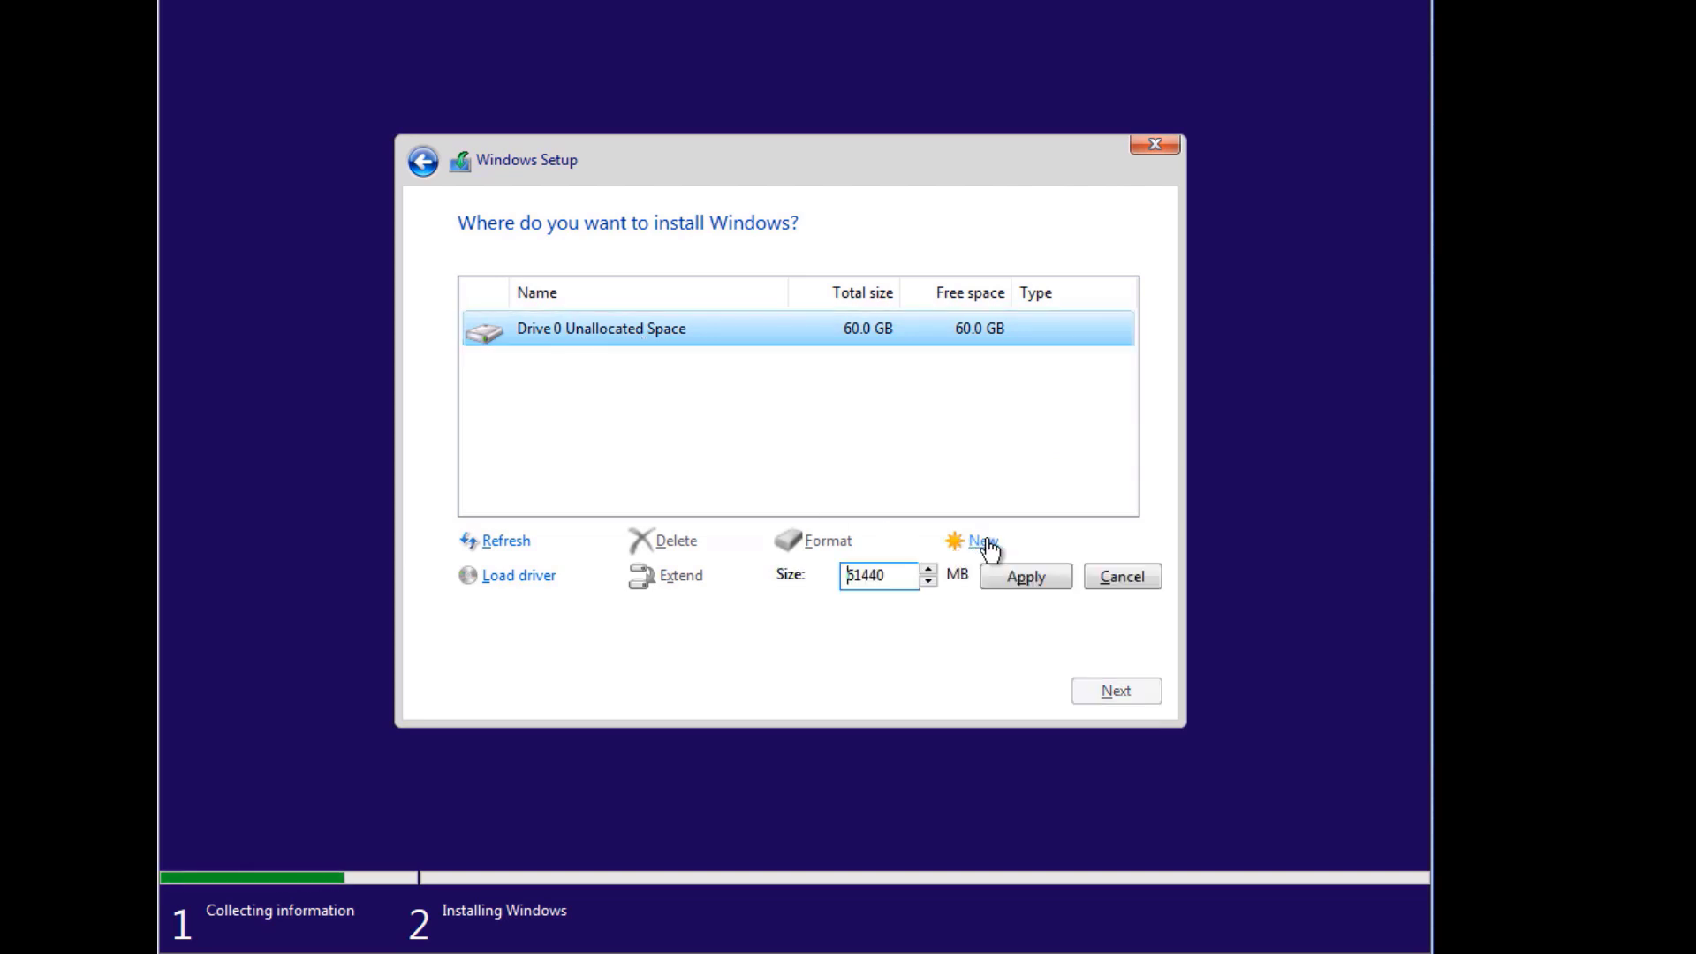
{"action": "left_click", "coordinate": [1024, 576]}
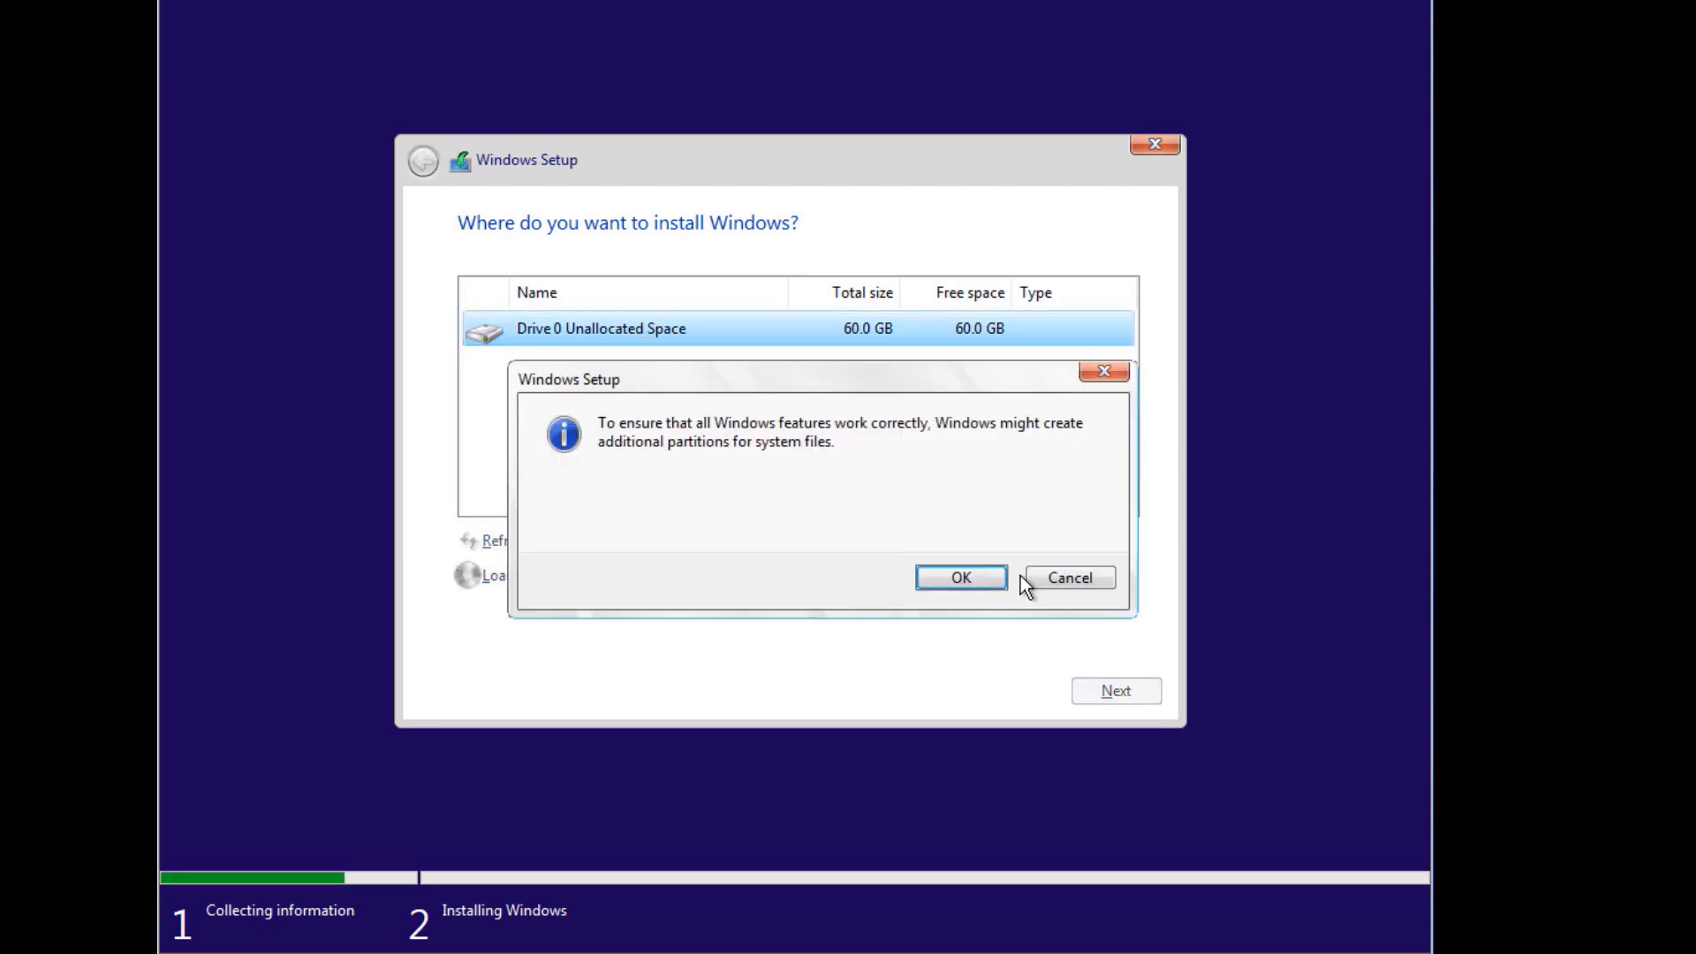
{"action": "left_click", "coordinate": [972, 576]}
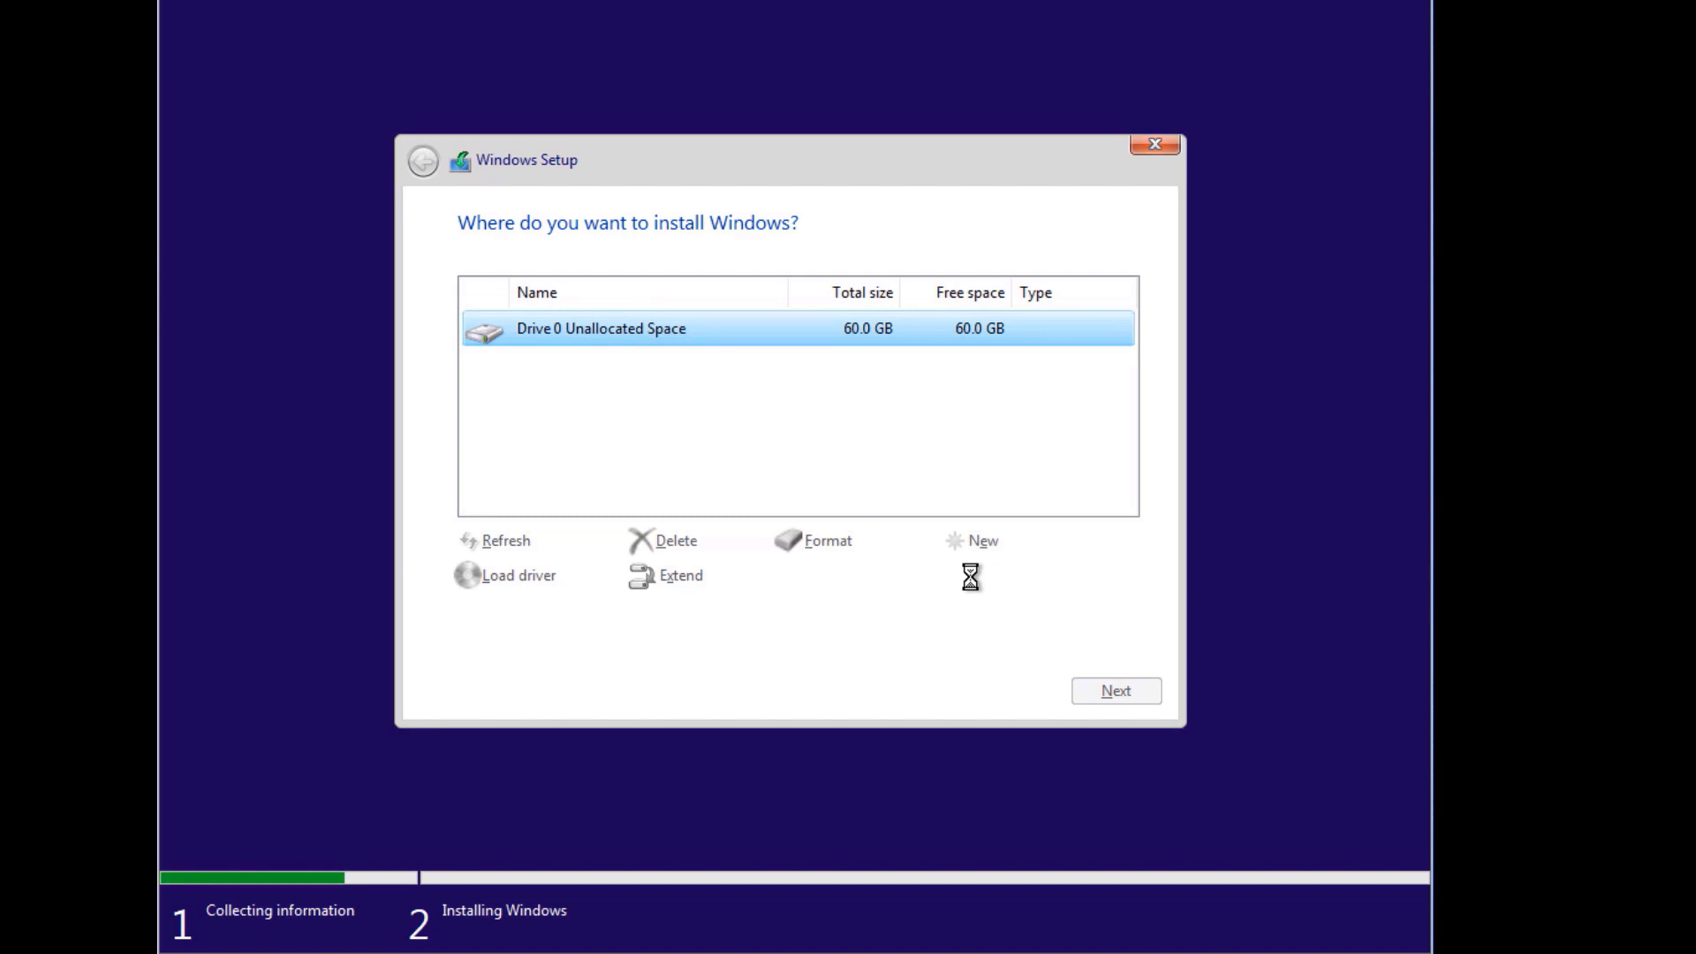
{"action": "left_click", "coordinate": [834, 544]}
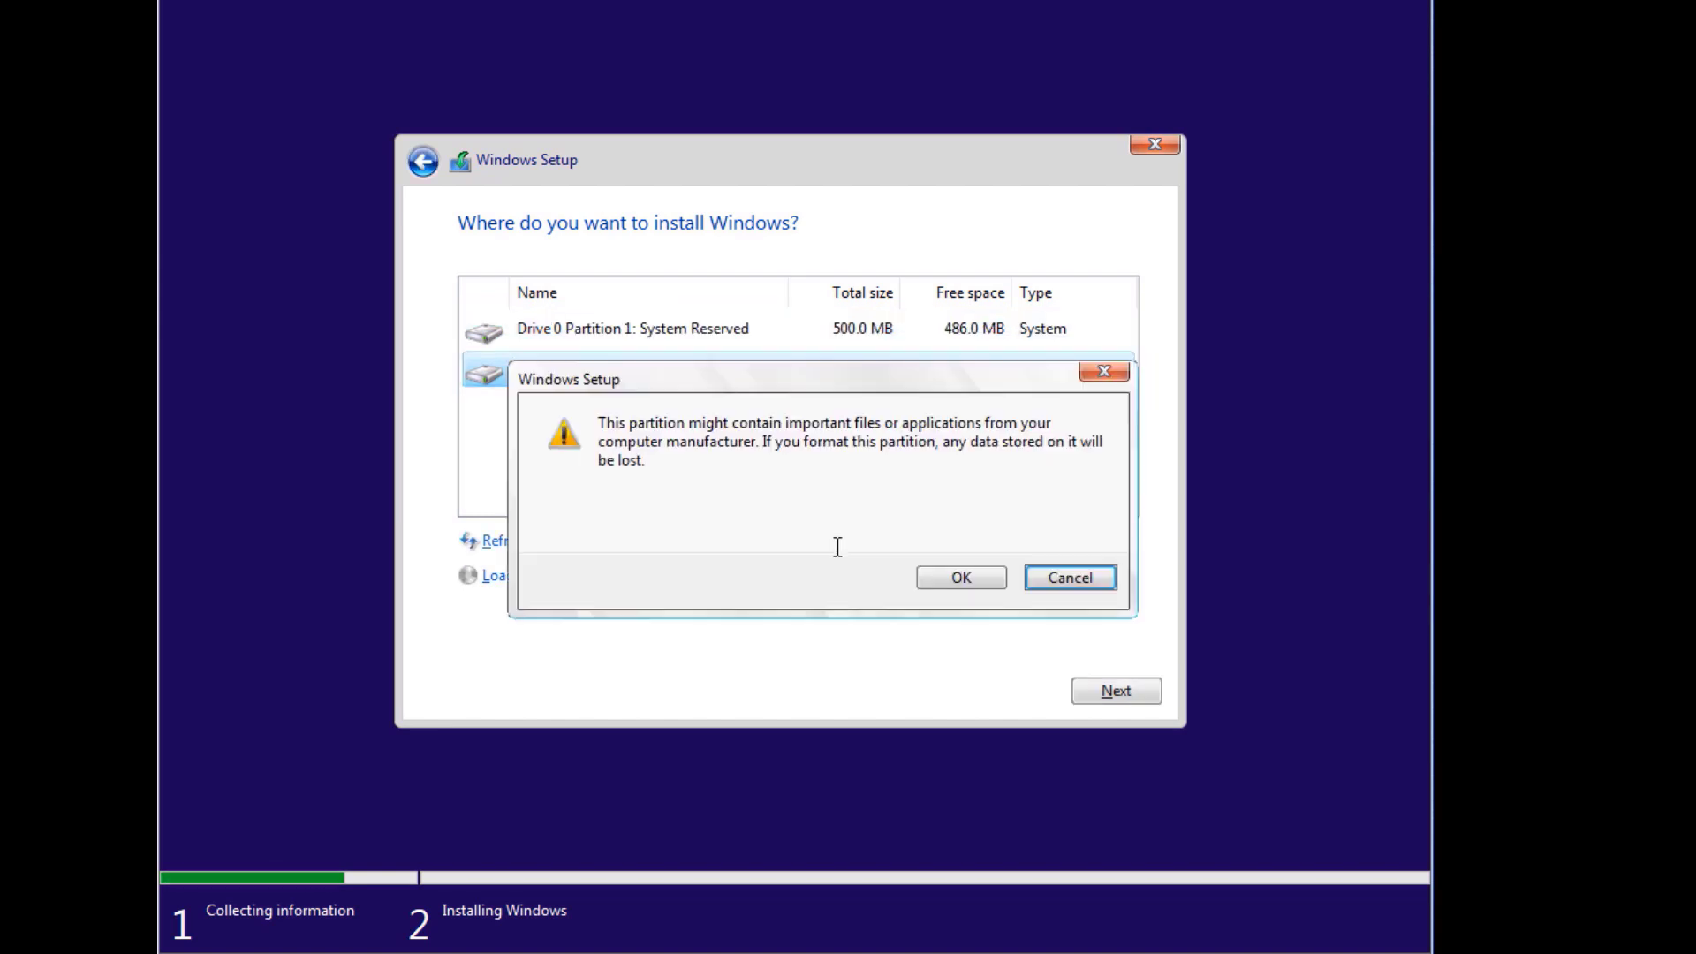
{"action": "left_click", "coordinate": [962, 576]}
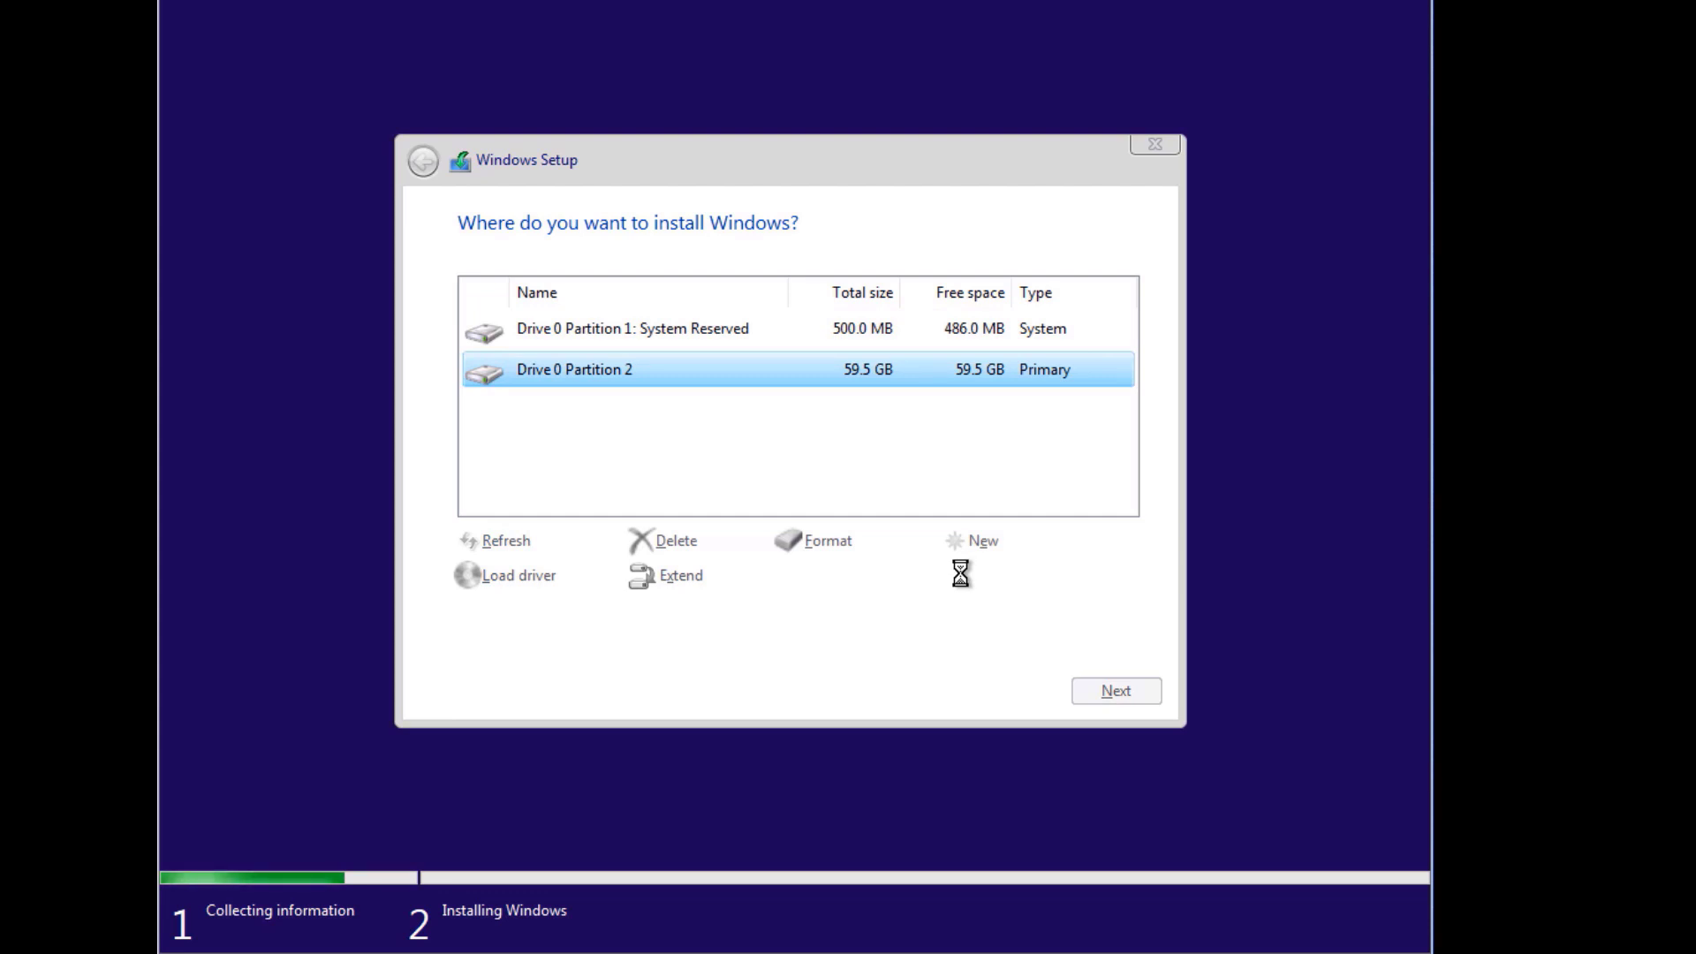
{"action": "left_click", "coordinate": [1111, 693]}
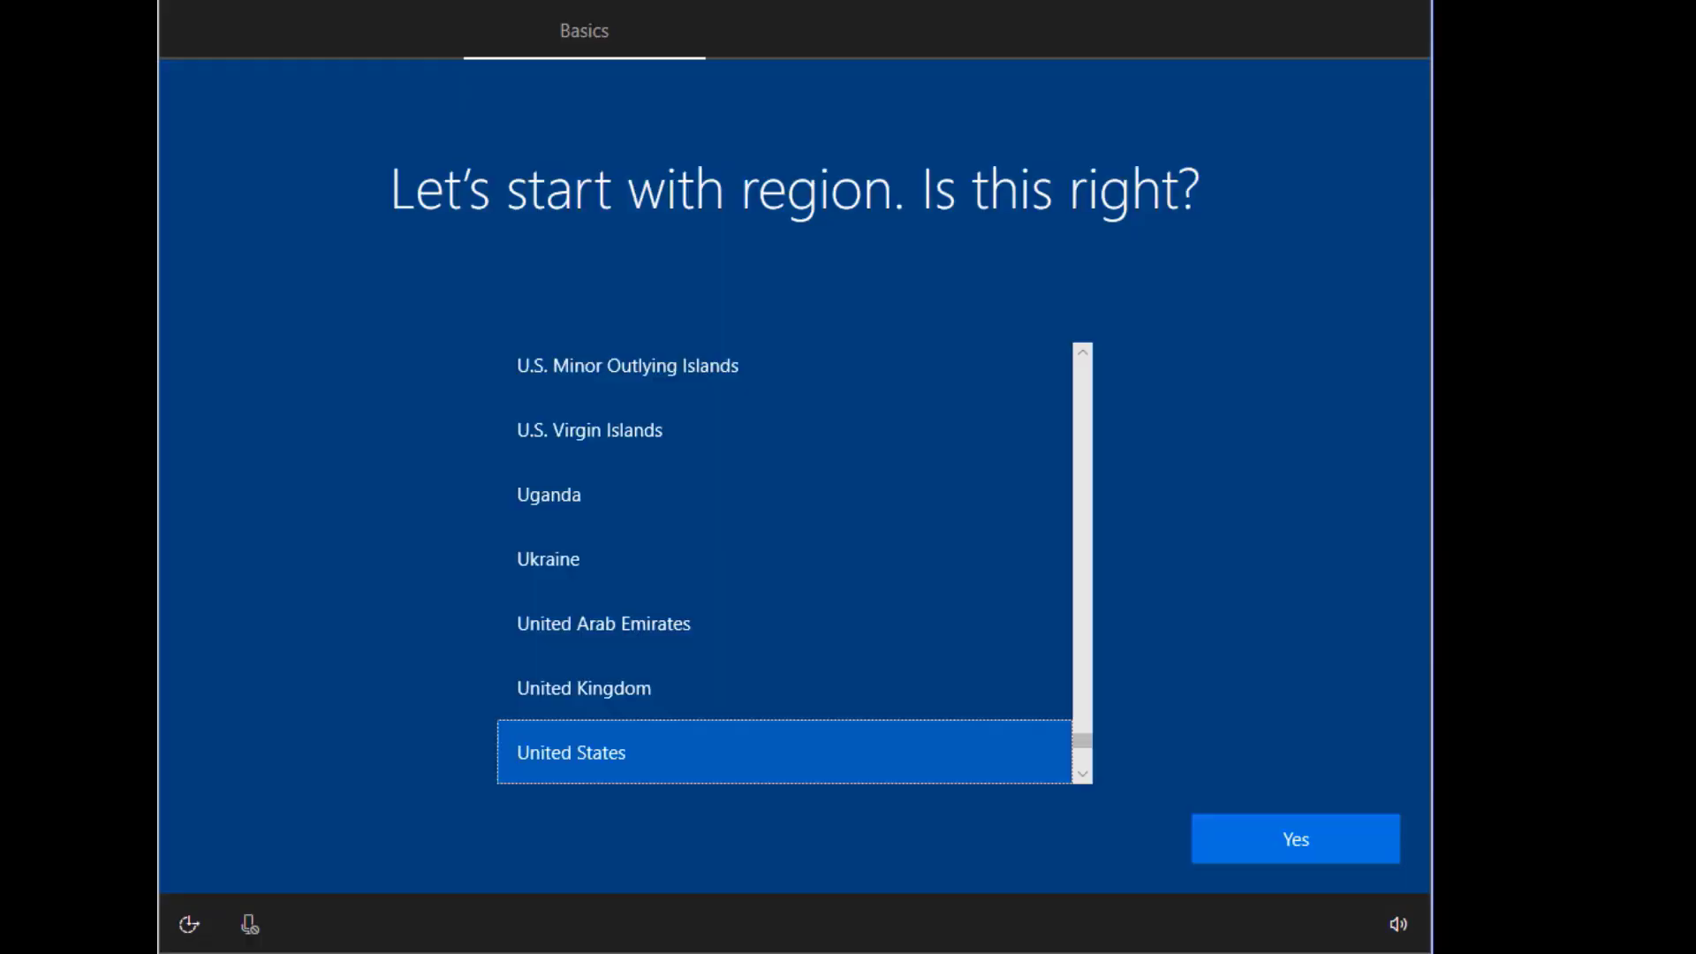
Confirm the suggested region and US keyboard layout, skipping a second layout.
{"action": "left_click", "coordinate": [1281, 845]}
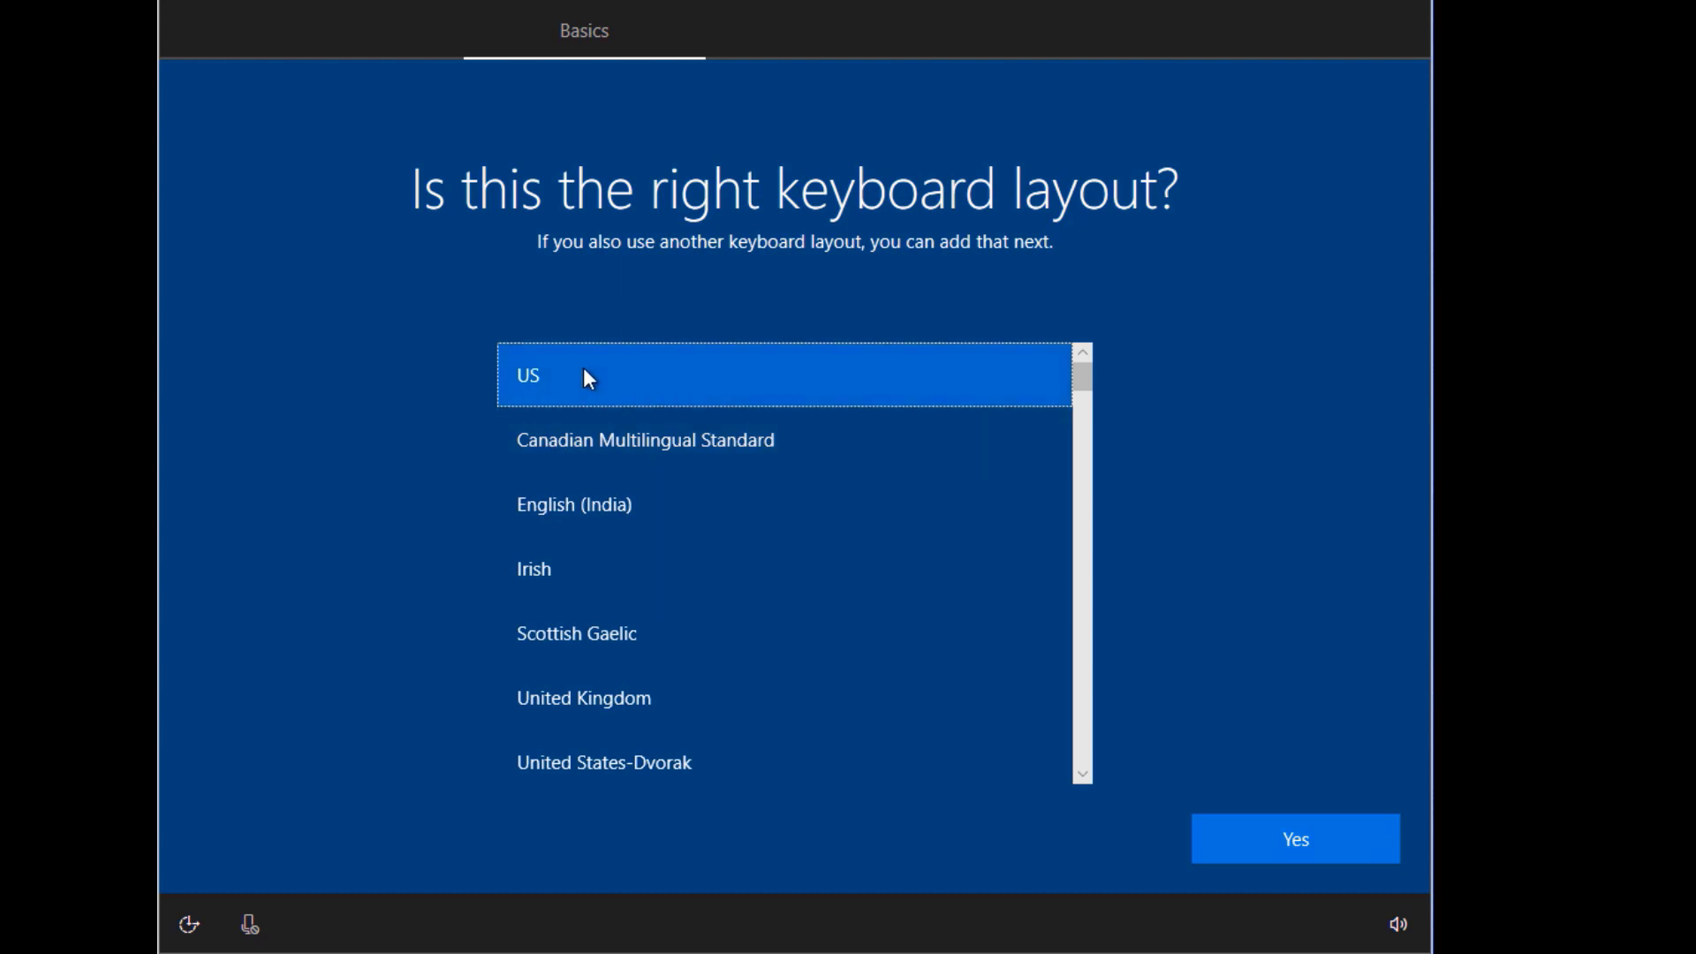
{"action": "left_click", "coordinate": [1311, 834]}
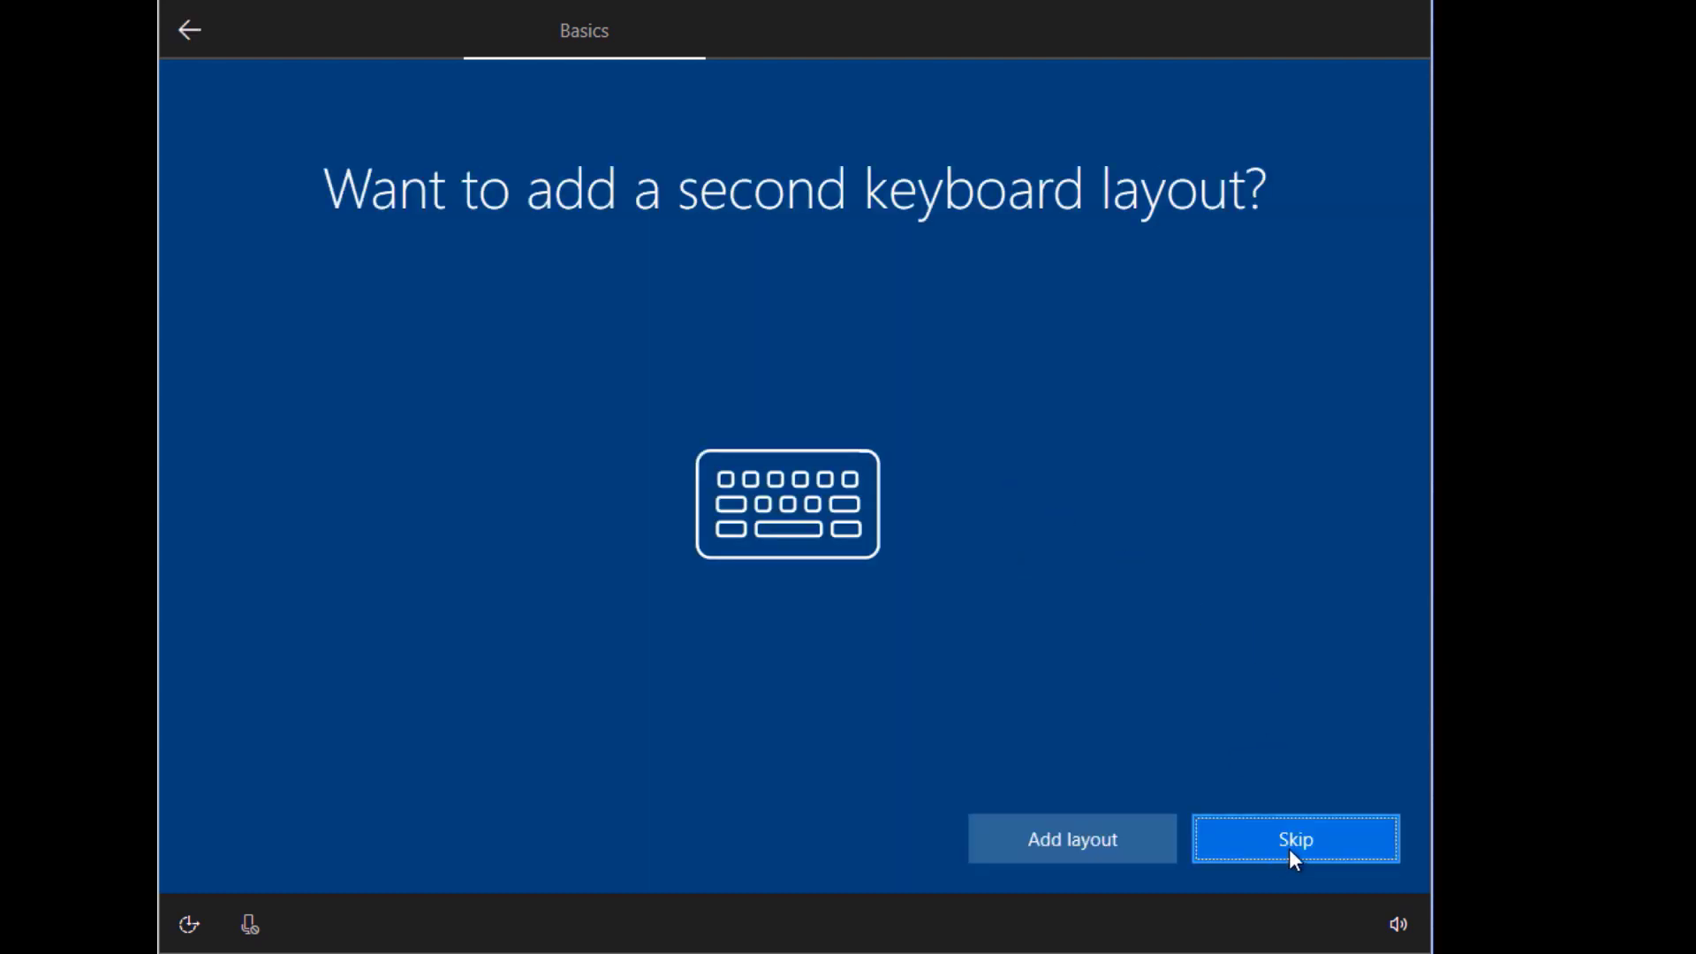
{"action": "left_click", "coordinate": [1290, 848]}
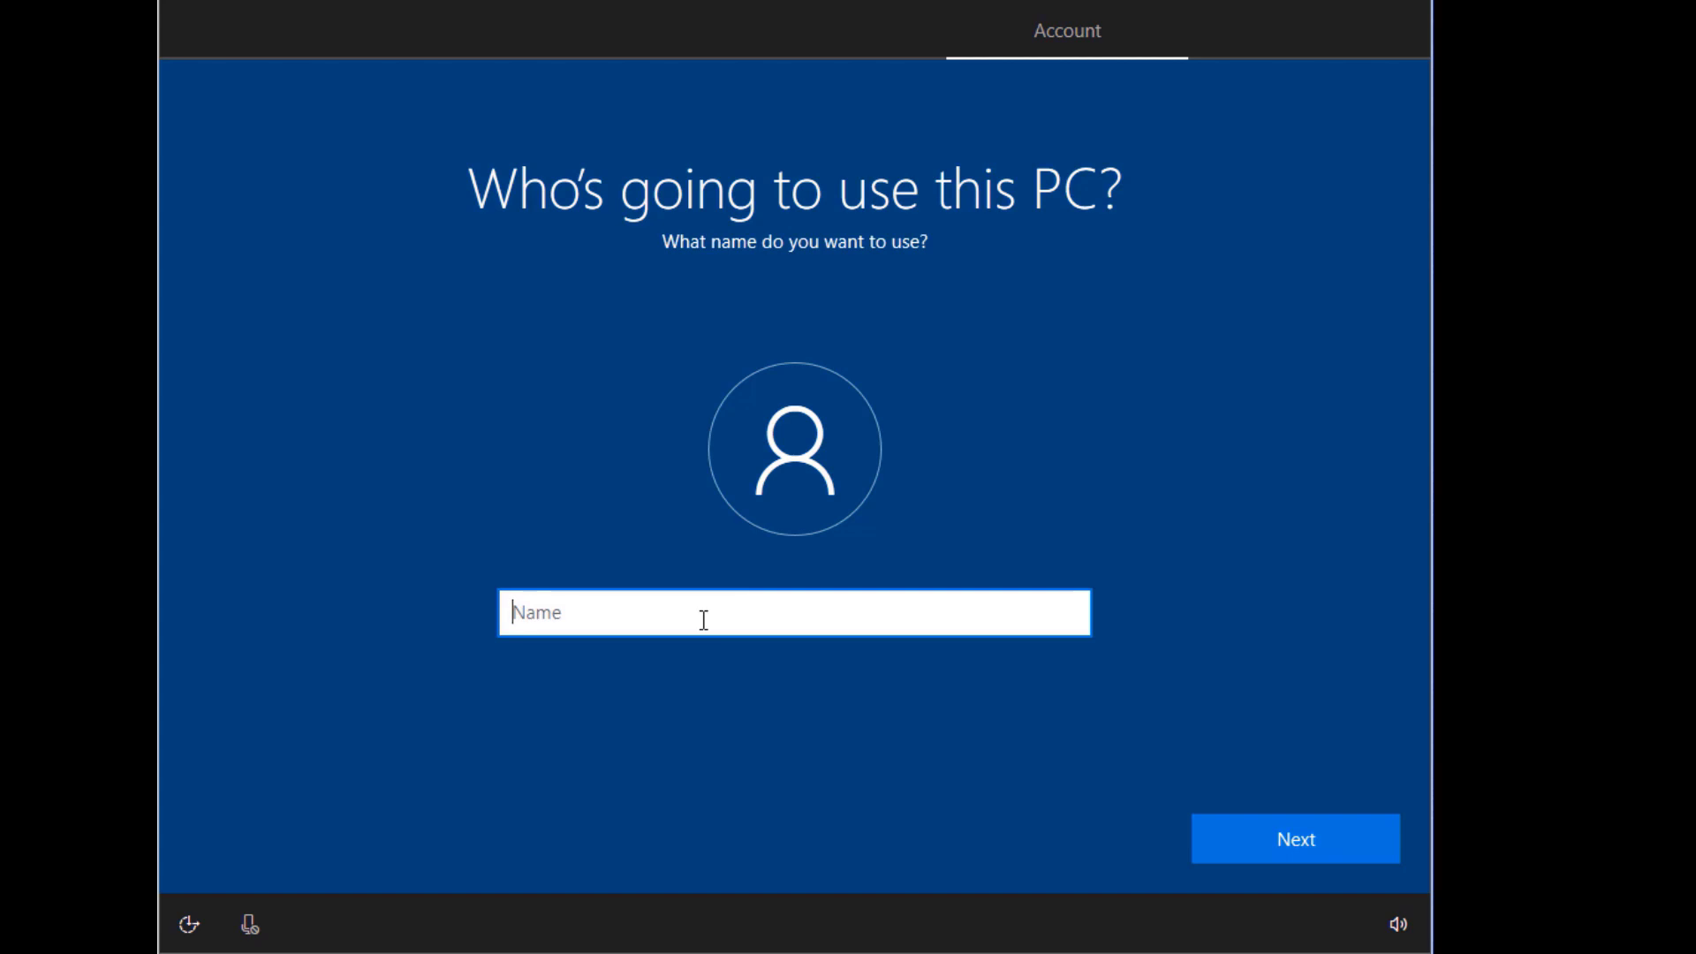
Name the local account 'User', then enter its password and confirm it.
{"action": "type", "text": "User1"}
{"action": "left_click", "coordinate": [1316, 835]}
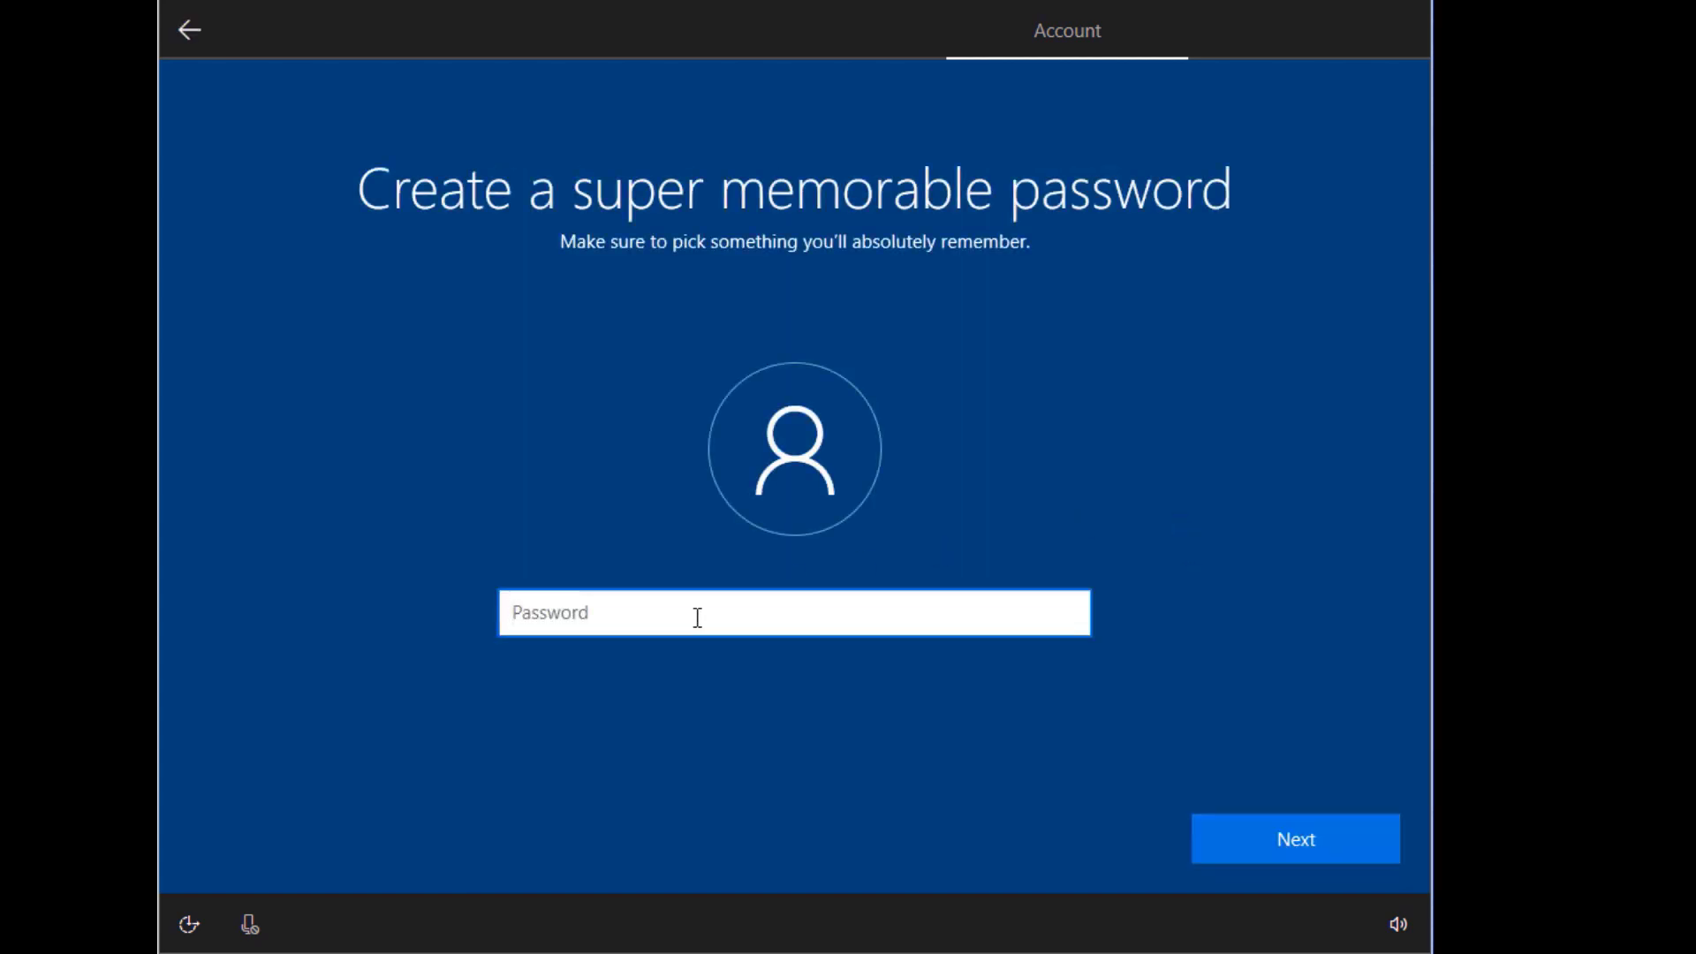
{"action": "type", "text": "••••••••"}
{"action": "left_click", "coordinate": [1285, 841]}
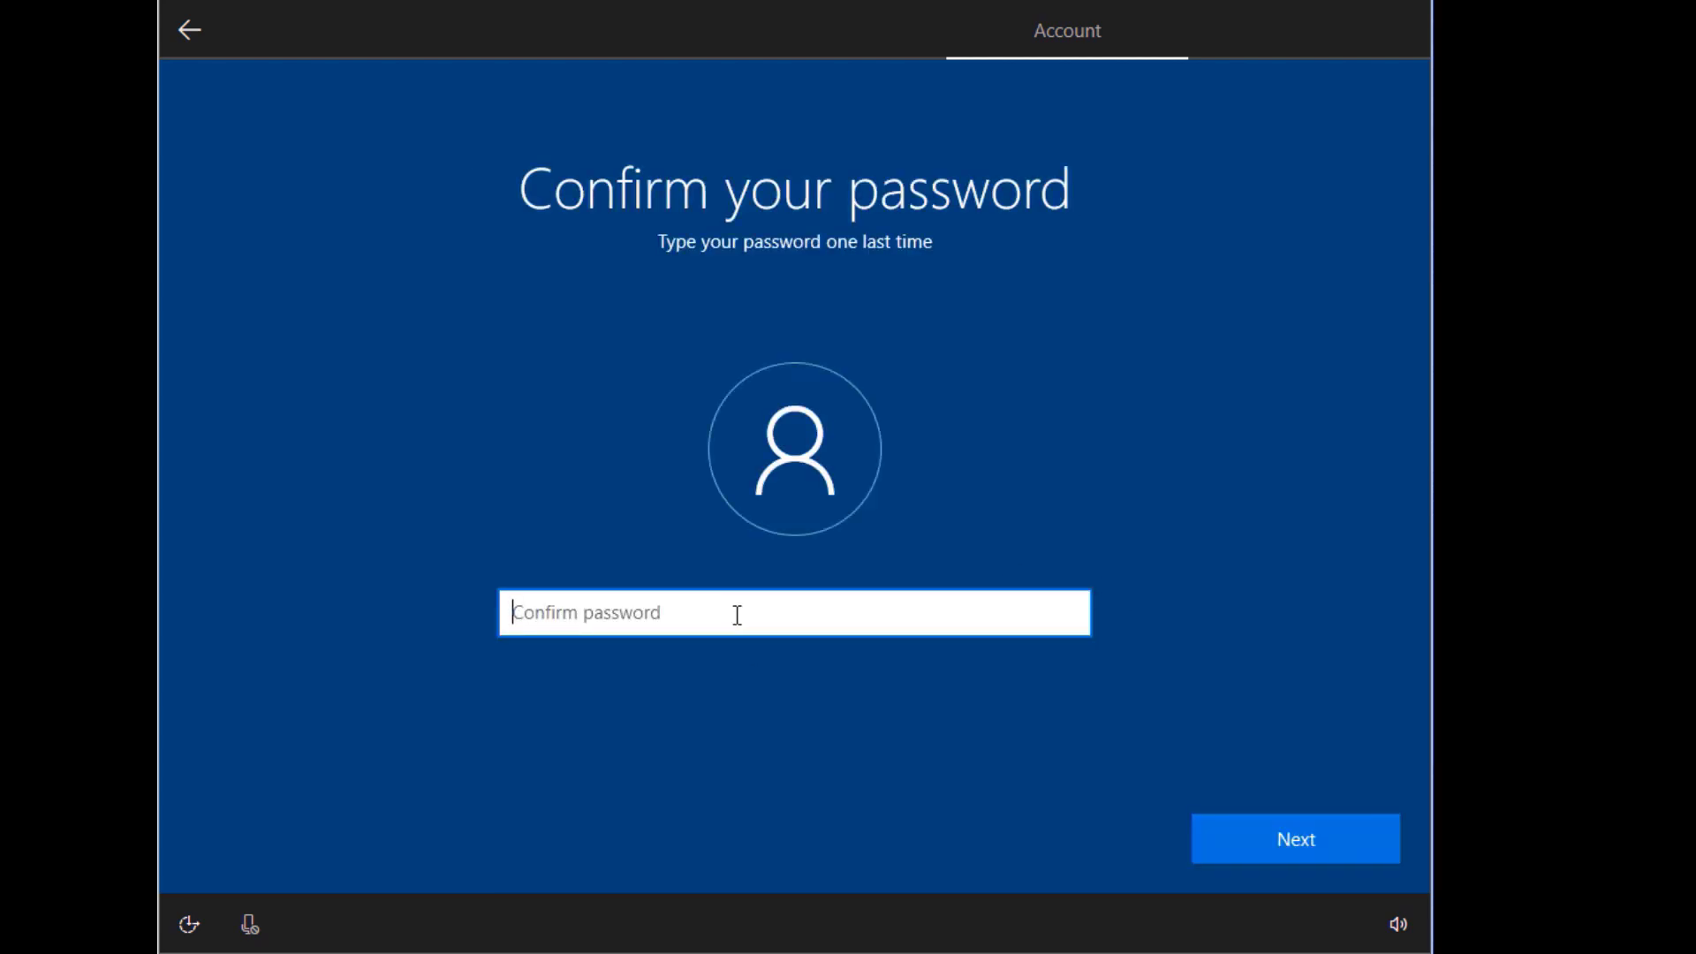
{"action": "type", "text": "•••••••"}
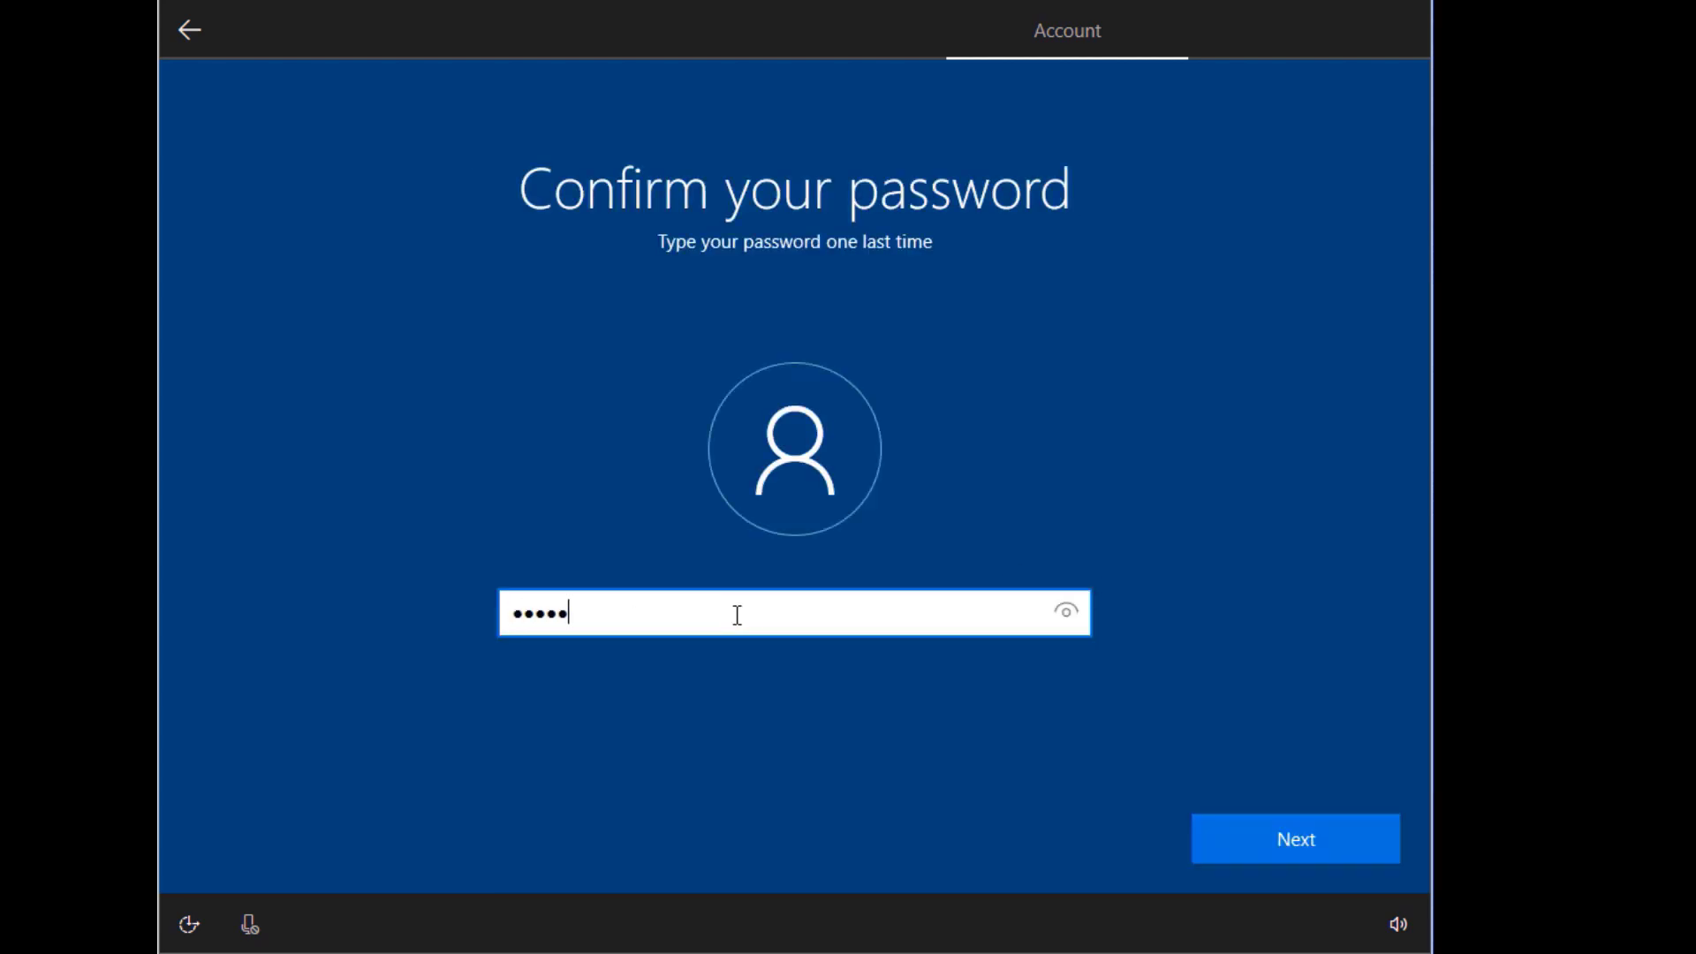
{"action": "type", "text": "•"}
{"action": "left_click", "coordinate": [1291, 839]}
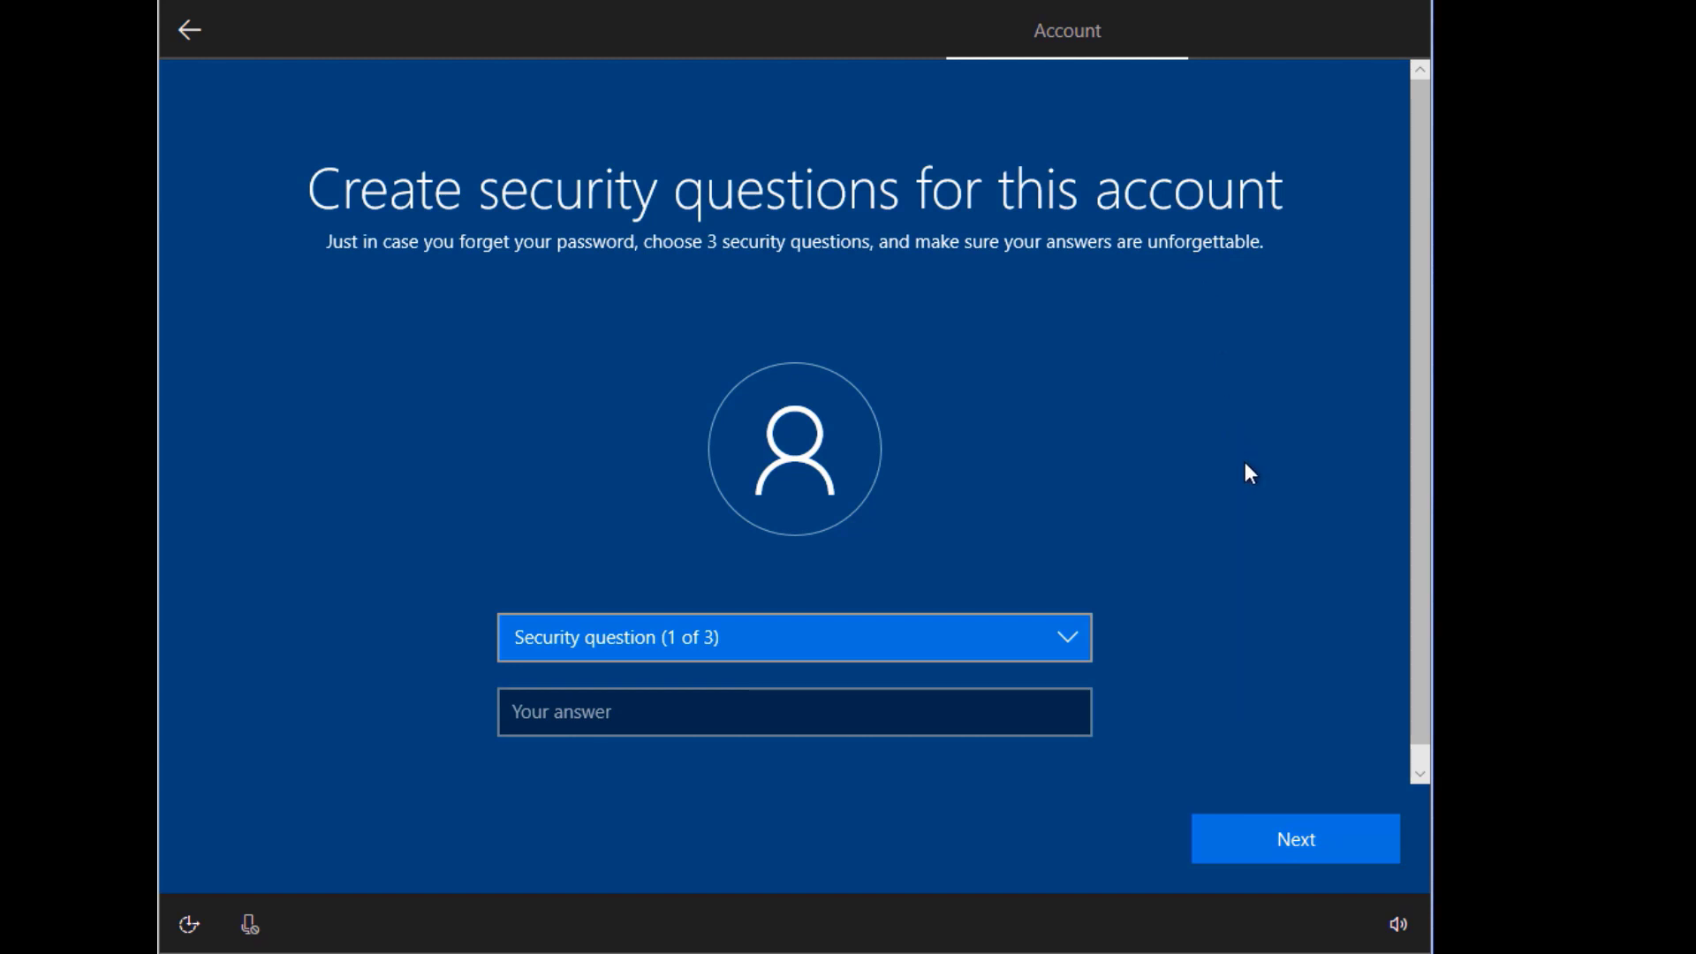
Try continuing with empty security answers, then open the security question list.
{"action": "left_click", "coordinate": [1290, 846]}
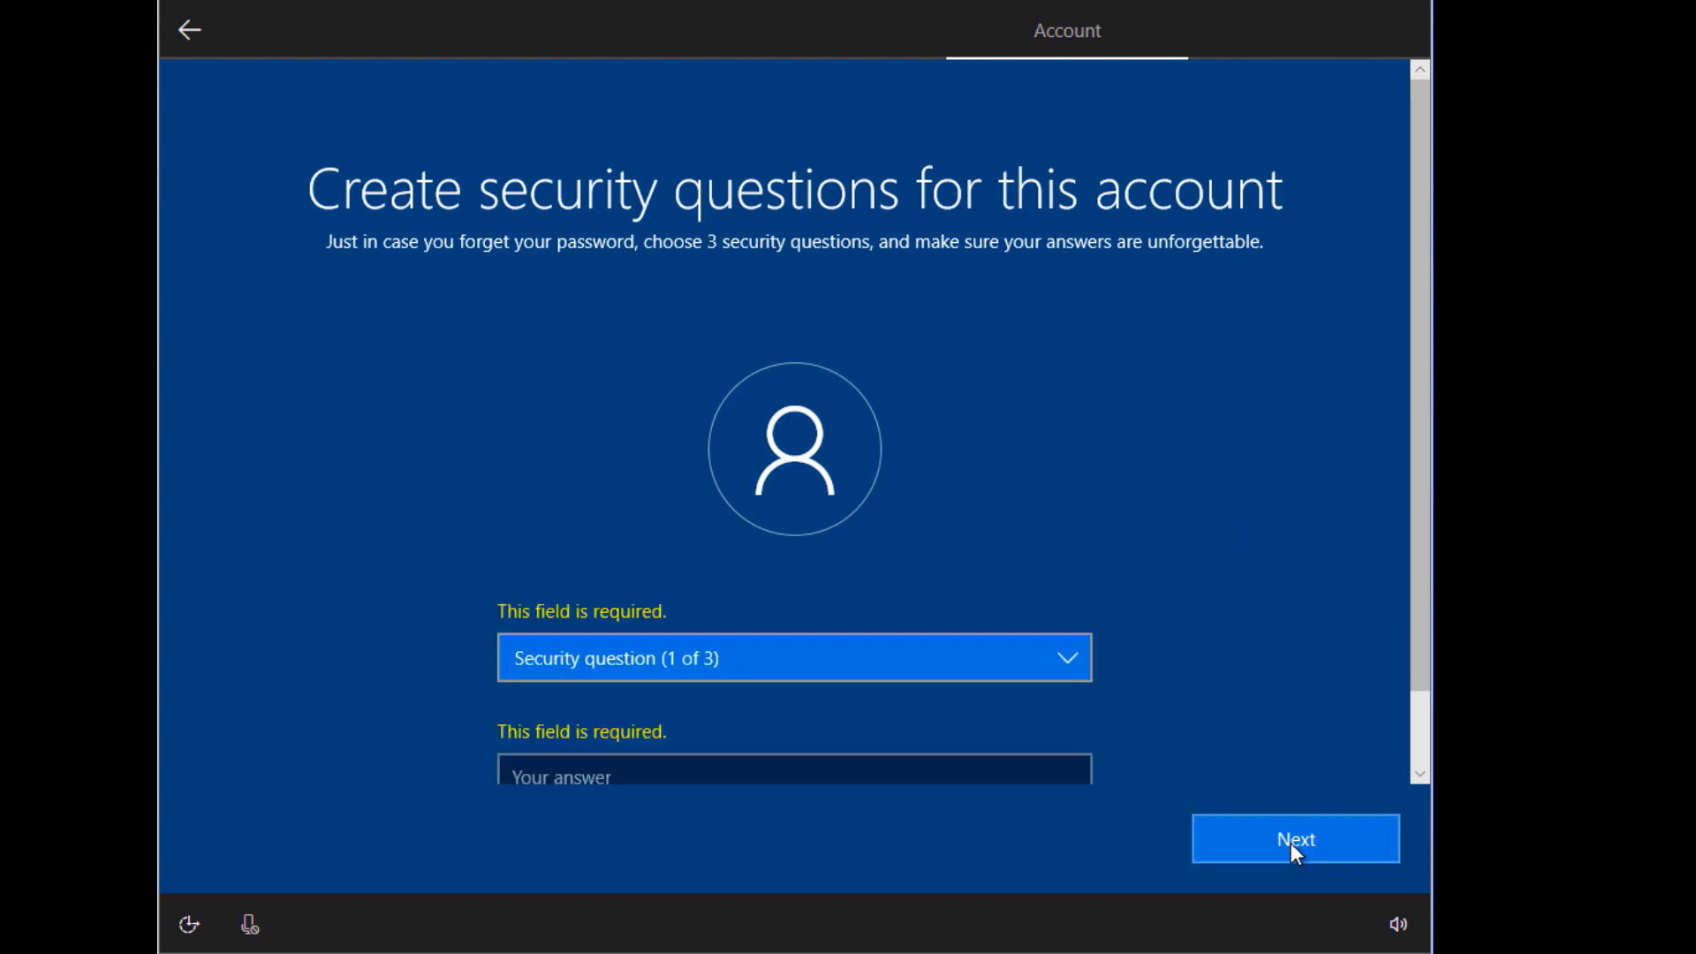
{"action": "left_click", "coordinate": [1073, 662]}
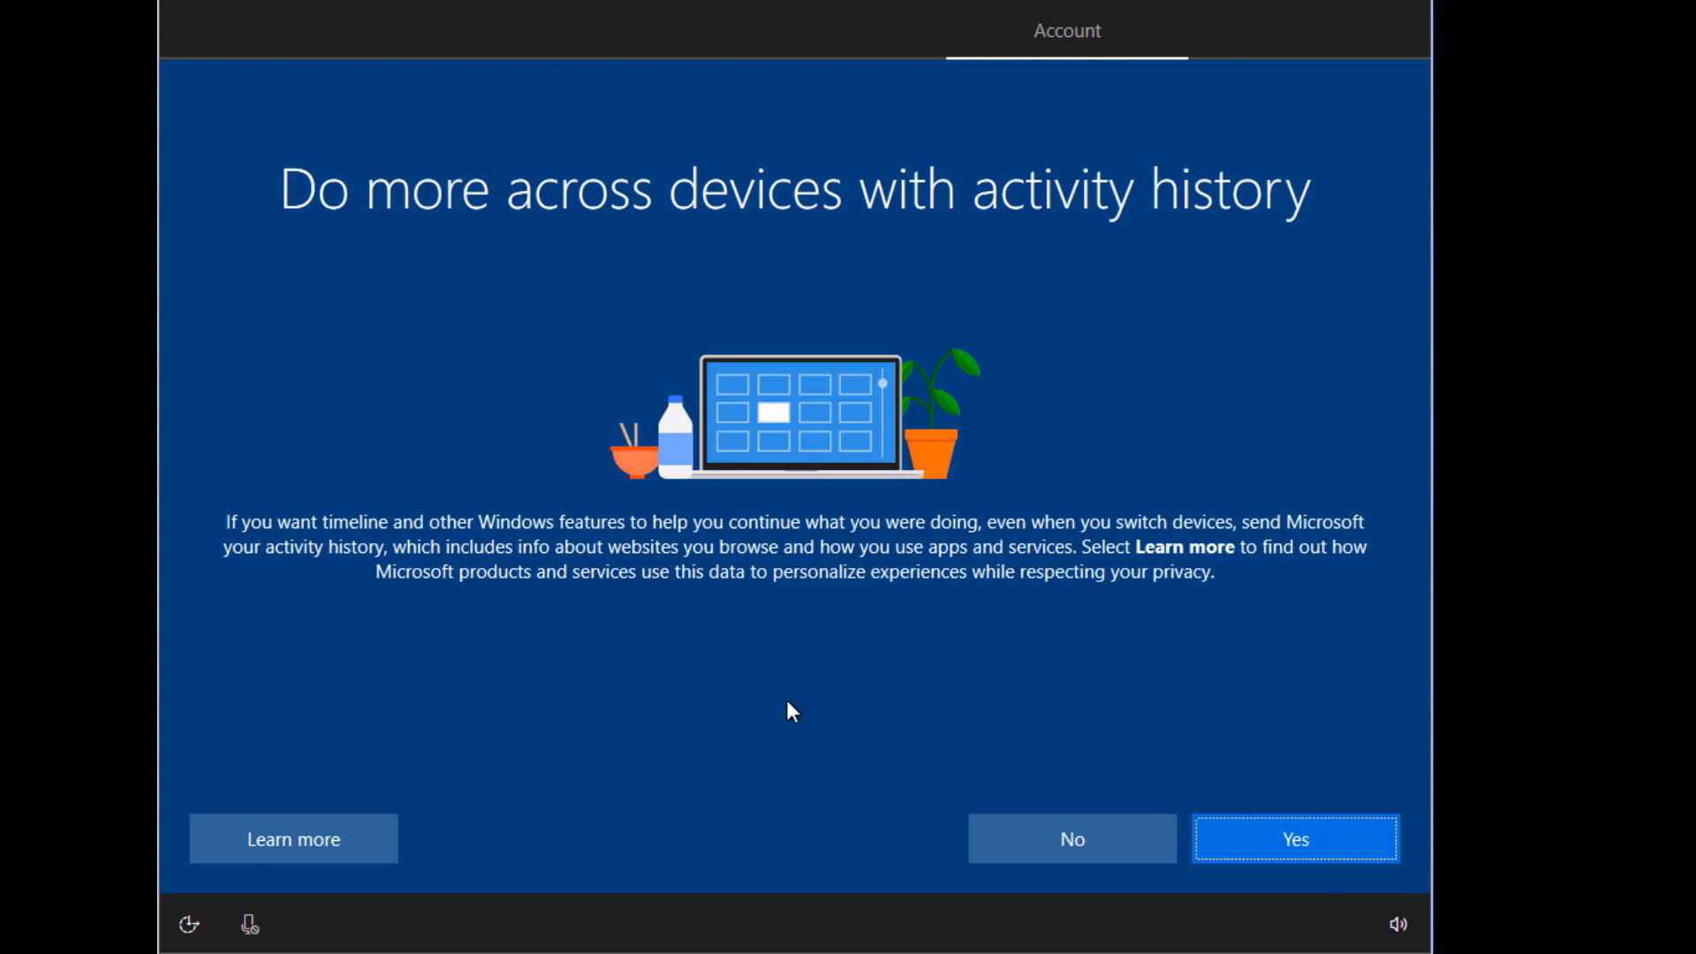
Say No to activity history, decline Cortana, and accept the privacy settings as shown.
{"action": "left_click", "coordinate": [1106, 840]}
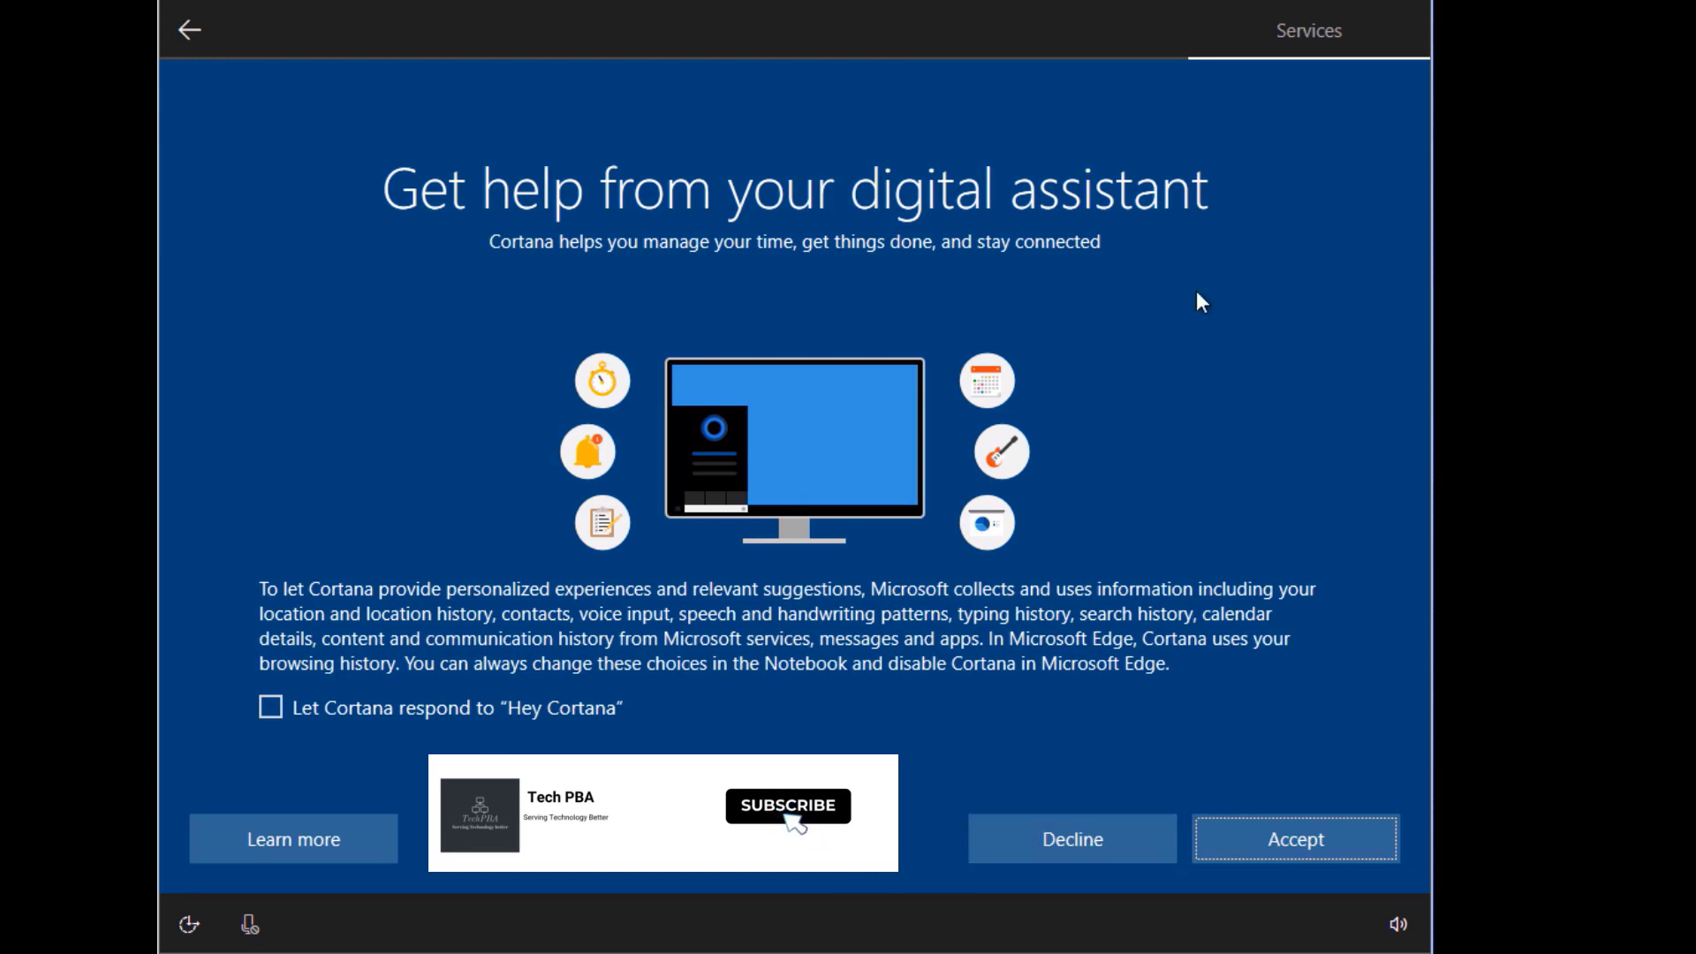
{"action": "left_click", "coordinate": [1095, 836]}
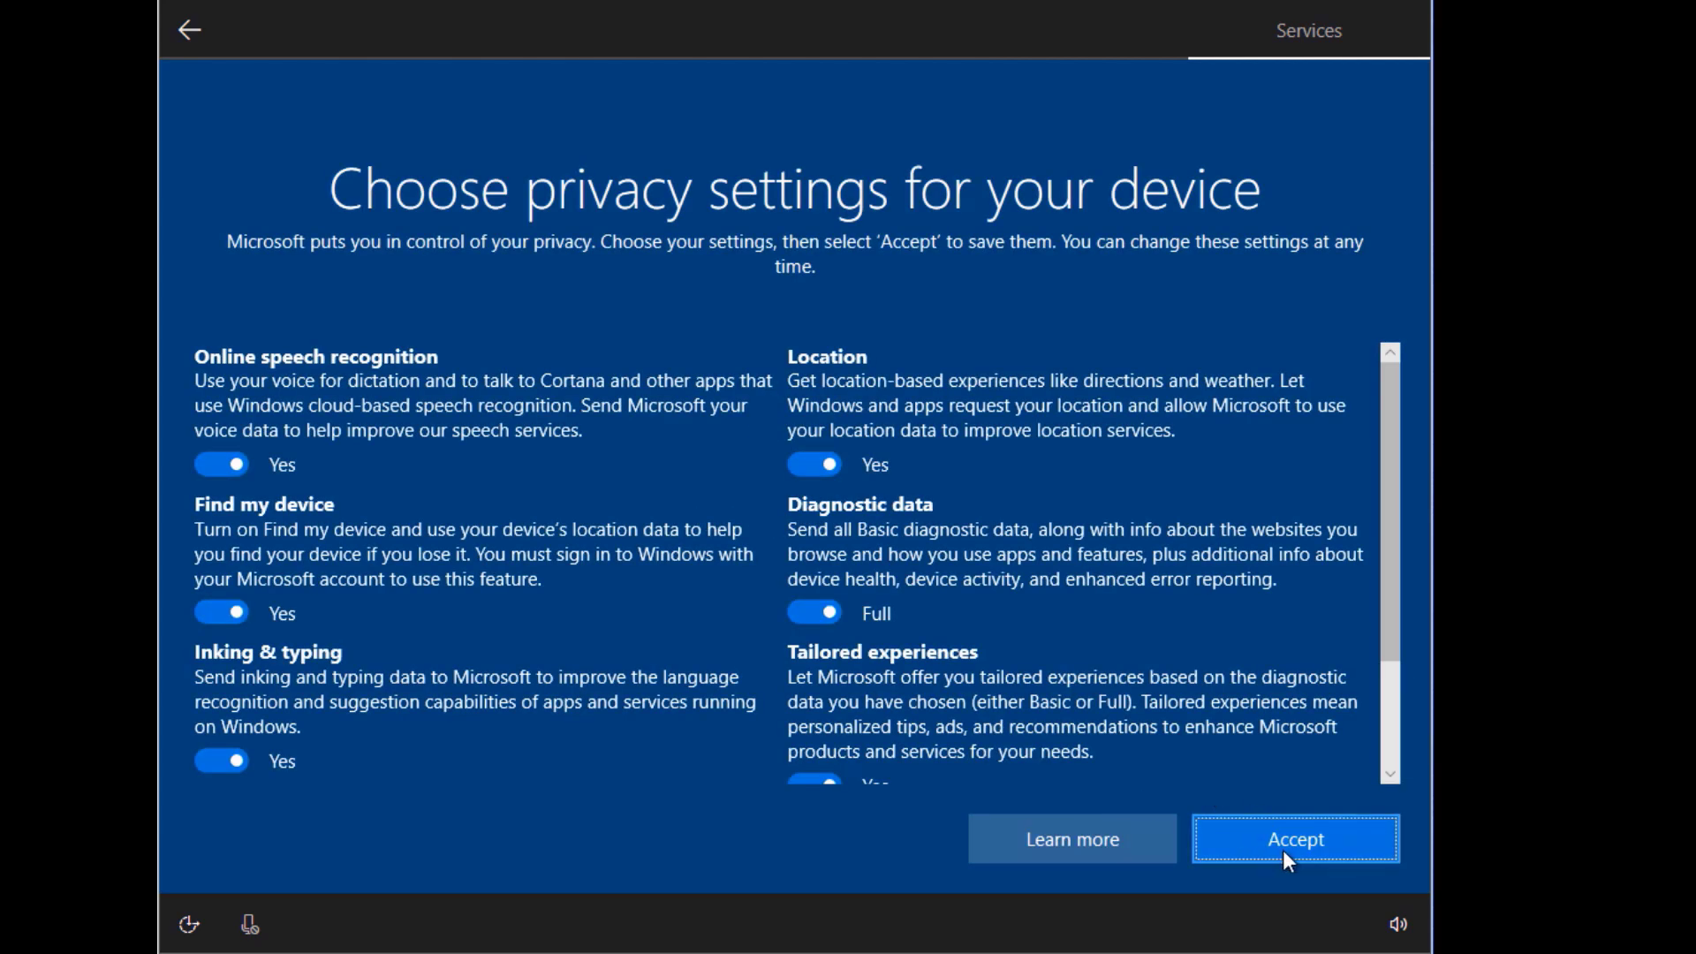
{"action": "left_click", "coordinate": [1285, 850]}
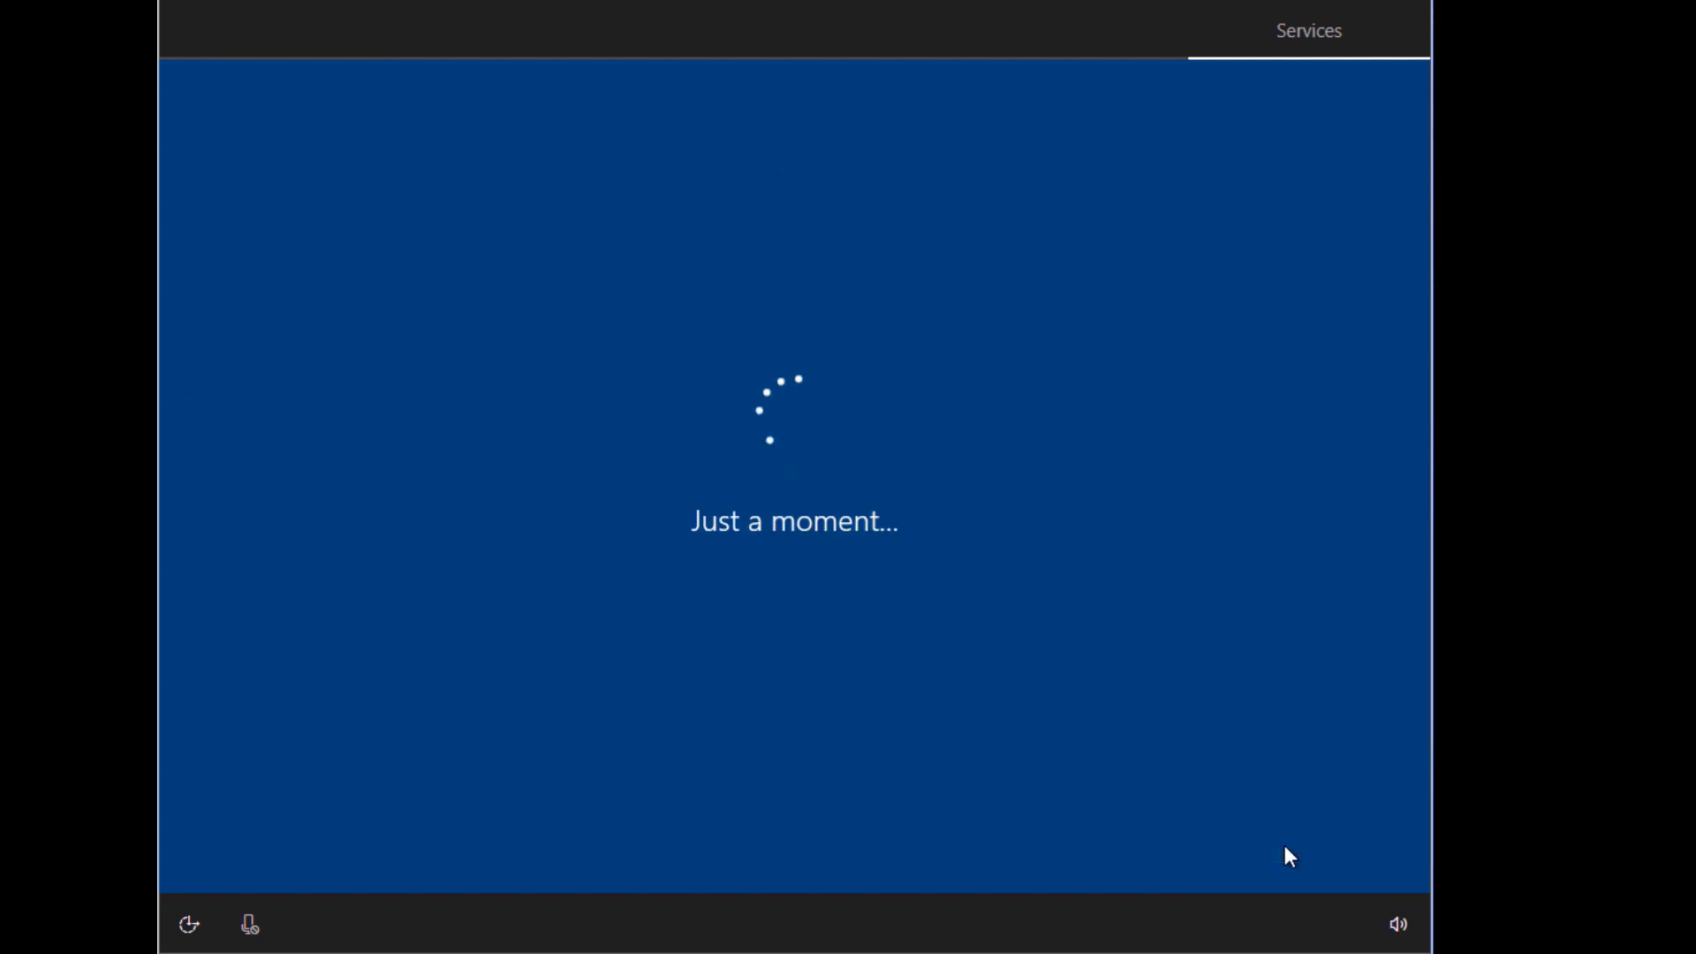